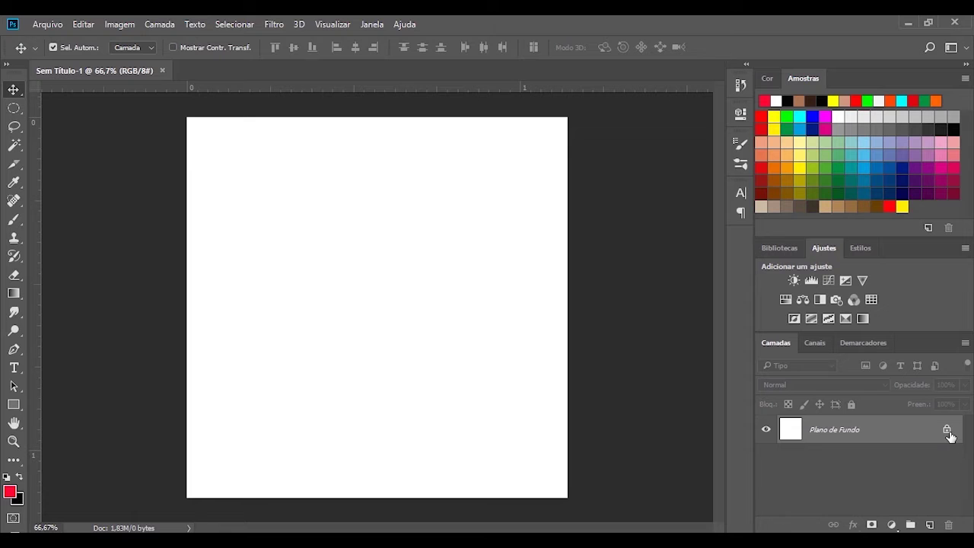
Step: Unlock the white Background layer so it becomes the ordinary layer Camada 0
{"action": "left_click", "coordinate": [947, 430]}
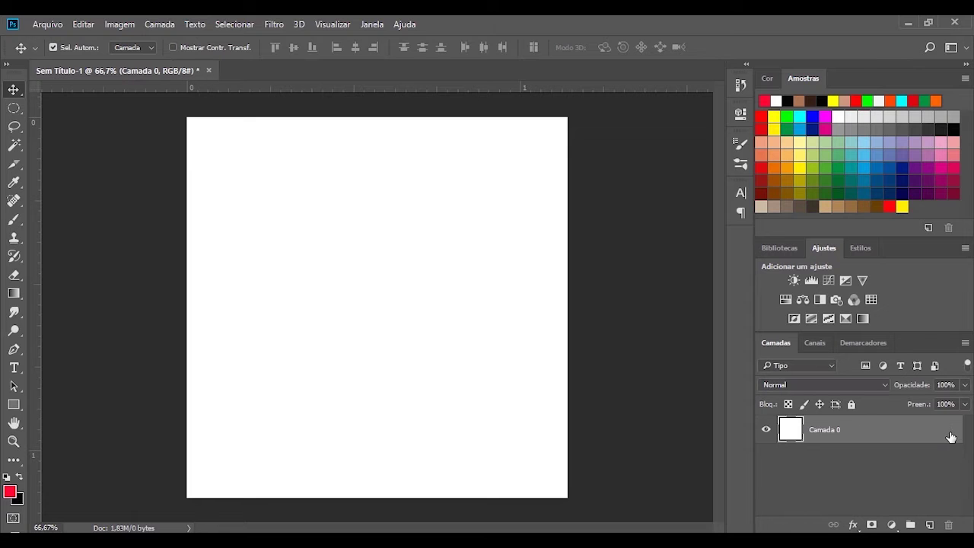
Step: Add a red #f20732 solid-colour fill layer, then move the placed man photo up and right
{"action": "left_click", "coordinate": [895, 522]}
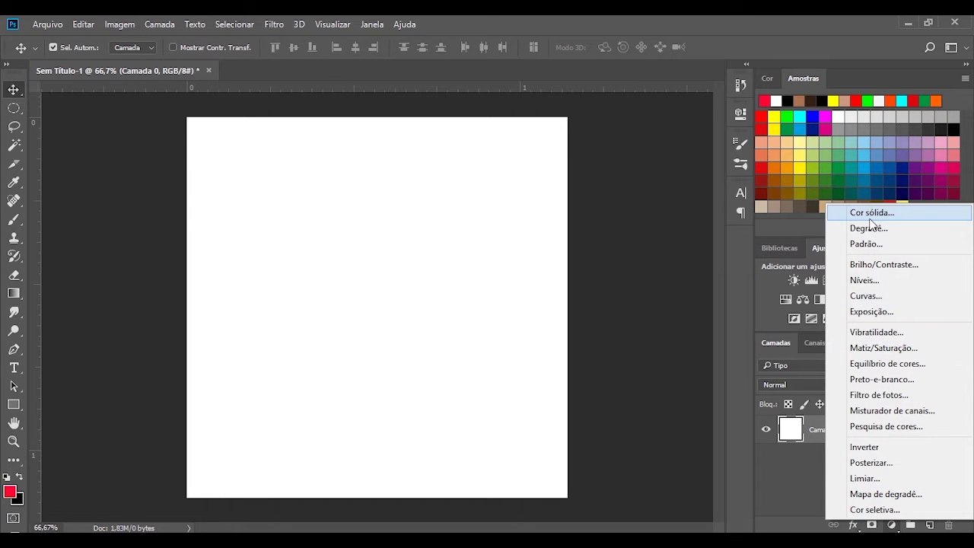
{"action": "left_click", "coordinate": [870, 215]}
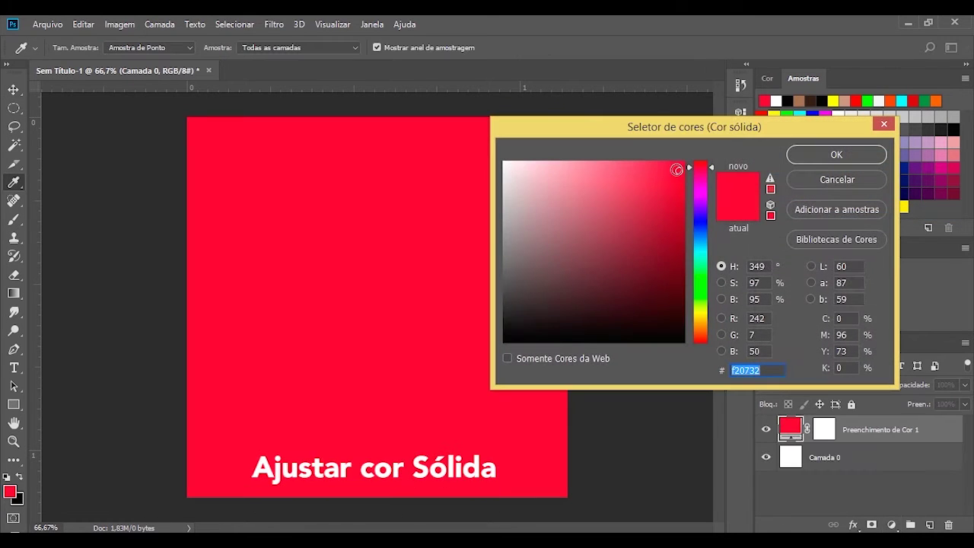
{"action": "left_click", "coordinate": [835, 157]}
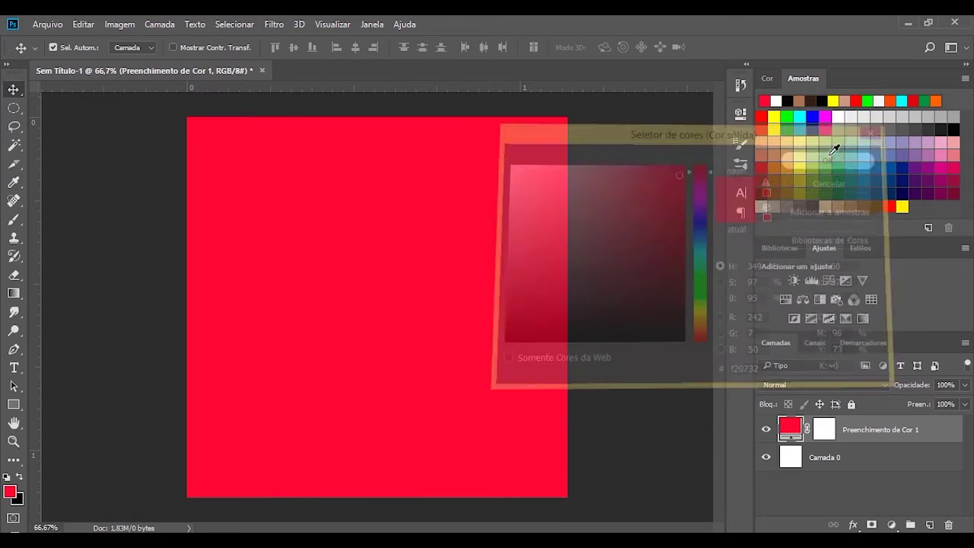
{"action": "left_click_drag", "start_coordinate": [365, 445], "coordinate": [386, 298]}
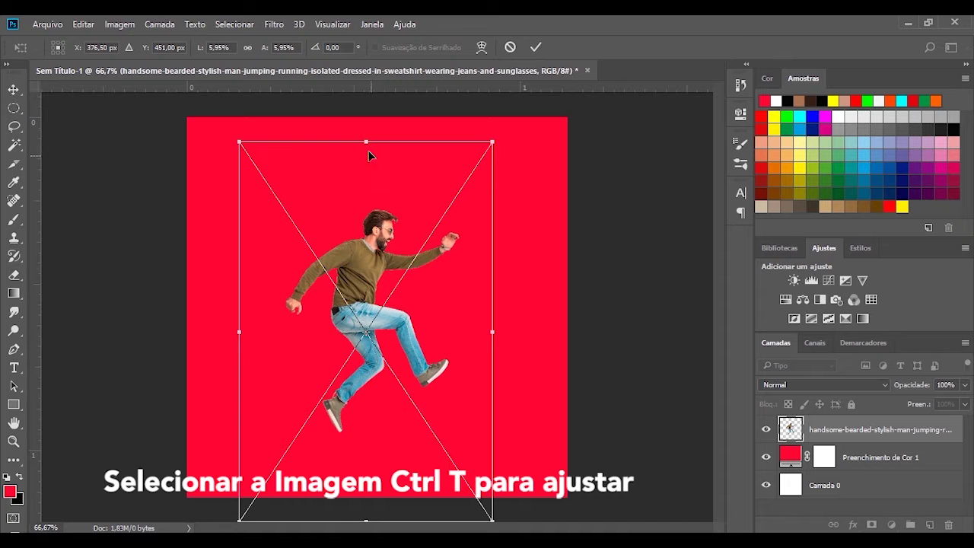
Step: Enlarge the man photo from every side with Free Transform and shift it down-left
{"action": "left_click_drag", "start_coordinate": [366, 142], "coordinate": [366, 117]}
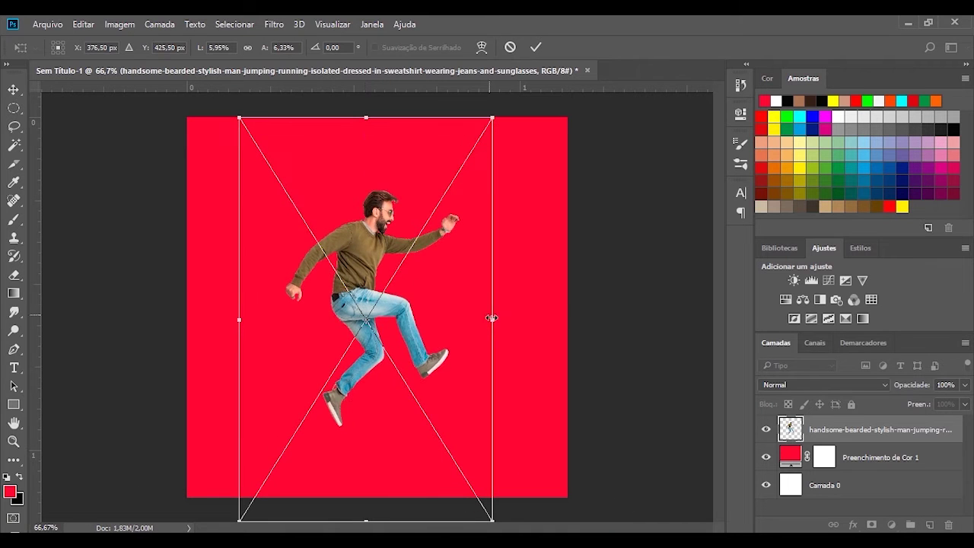
{"action": "left_click_drag", "start_coordinate": [492, 318], "coordinate": [543, 318]}
{"action": "left_click_drag", "start_coordinate": [391, 521], "coordinate": [391, 541]}
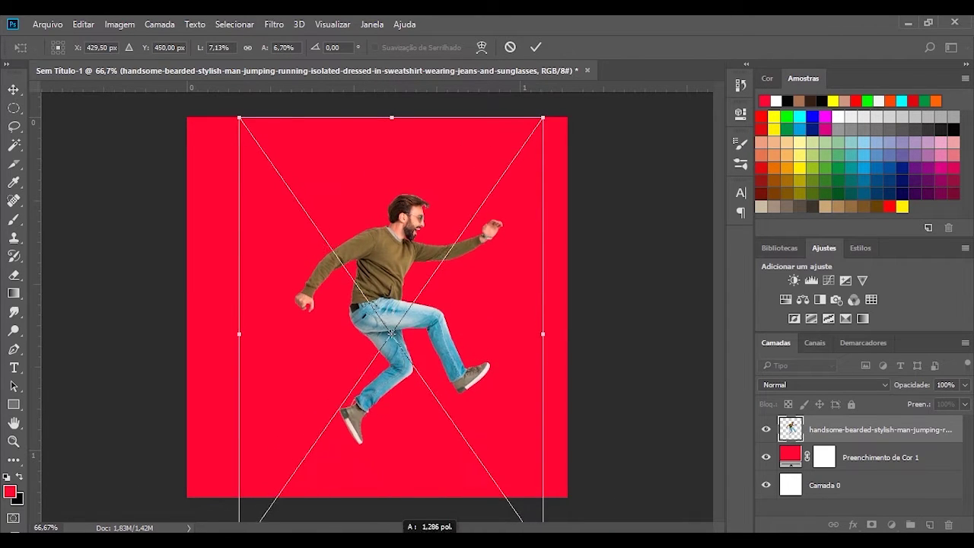
{"action": "left_click_drag", "start_coordinate": [239, 333], "coordinate": [221, 333]}
{"action": "left_click_drag", "start_coordinate": [382, 117], "coordinate": [383, 80]}
{"action": "left_click_drag", "start_coordinate": [372, 247], "coordinate": [339, 271]}
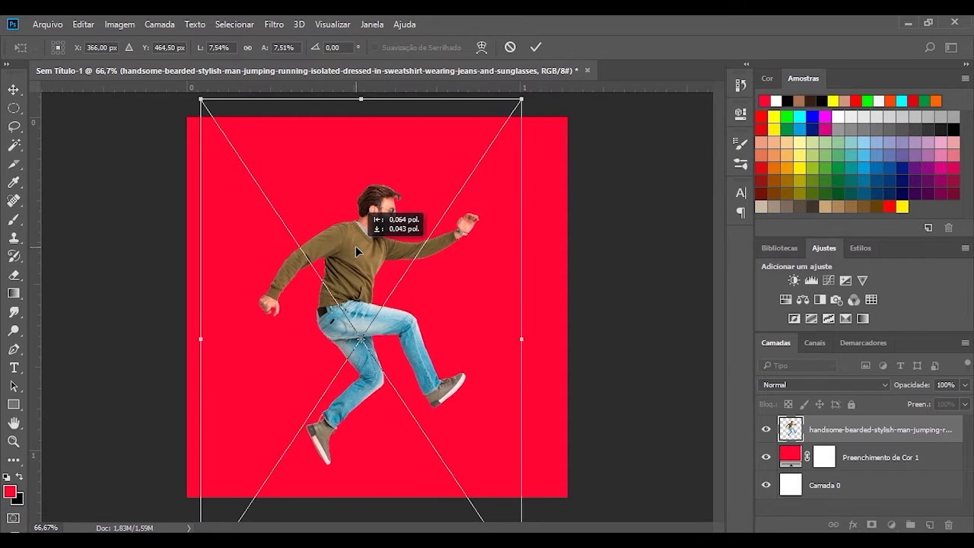
{"action": "left_click_drag", "start_coordinate": [361, 95], "coordinate": [360, 80]}
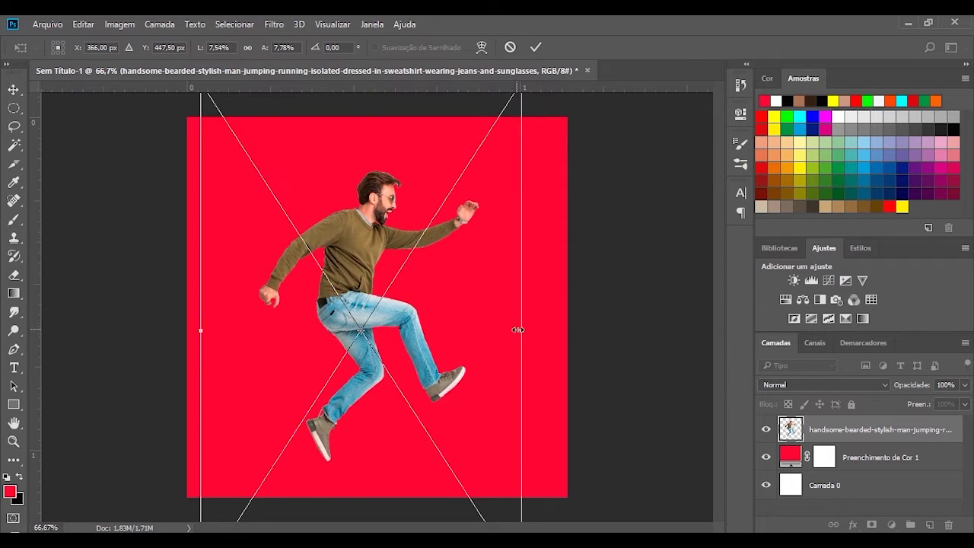
{"action": "left_click_drag", "start_coordinate": [521, 335], "coordinate": [537, 333]}
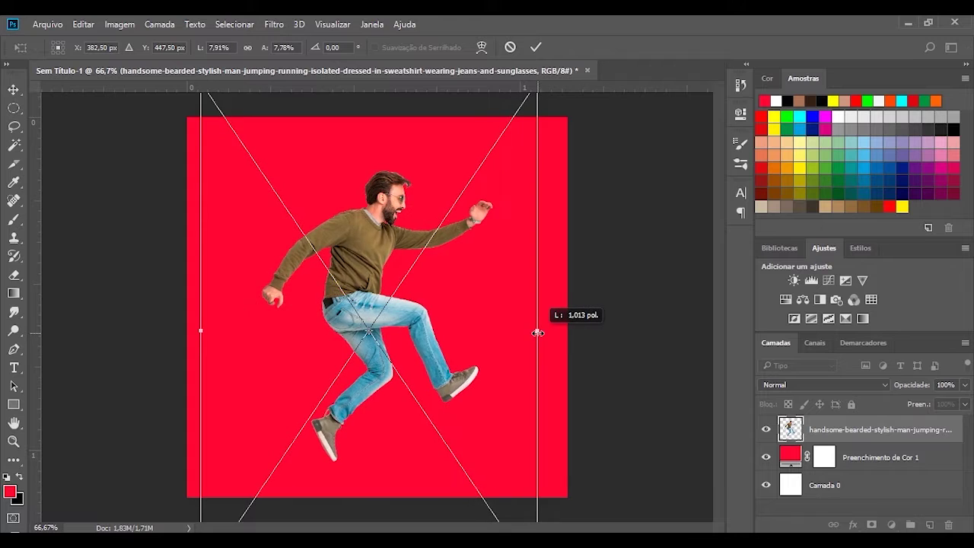
Step: Commit the transform, nudge the man slightly left, and add a new empty layer
{"action": "left_click", "coordinate": [13, 89]}
{"action": "left_click", "coordinate": [430, 228]}
{"action": "left_click_drag", "start_coordinate": [403, 235], "coordinate": [397, 234]}
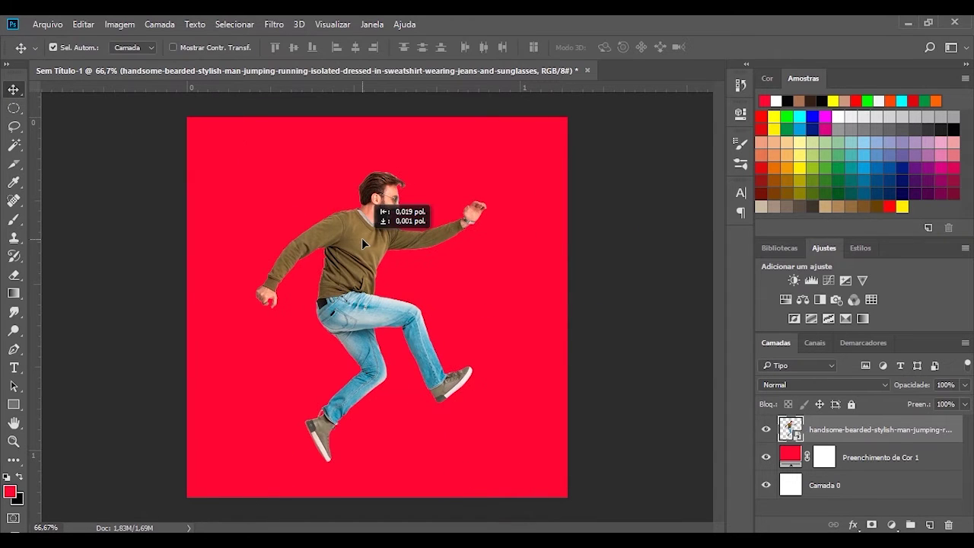
{"action": "left_click", "coordinate": [928, 525]}
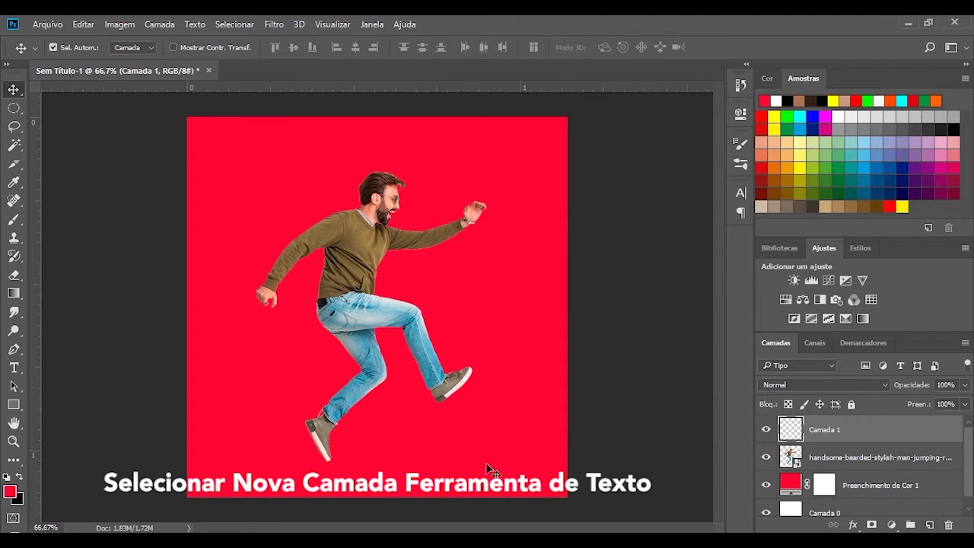
Step: Type the three-line headline 'Dê um / passo / adiante!' and move it down-left over the man
{"action": "left_click", "coordinate": [14, 368]}
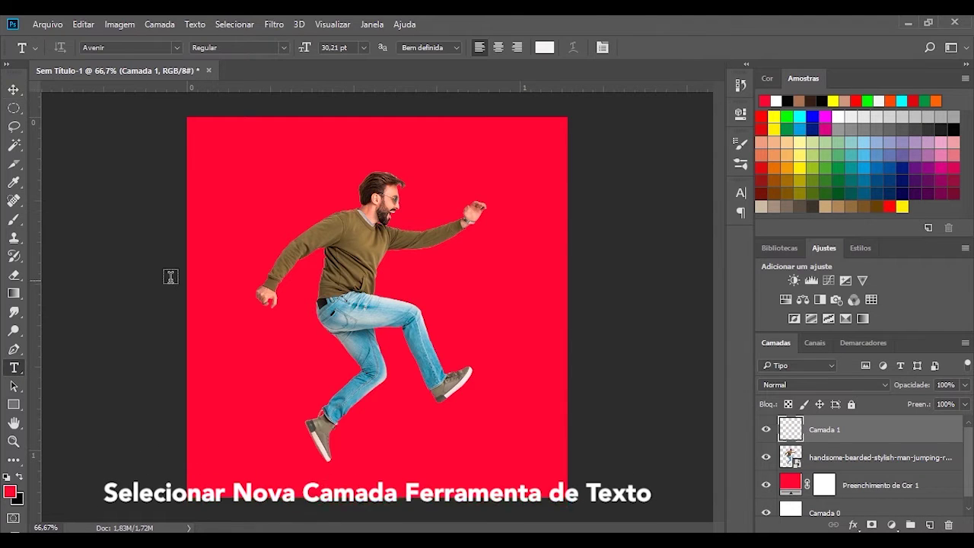
{"action": "left_click", "coordinate": [315, 213]}
{"action": "type", "text": "D"}
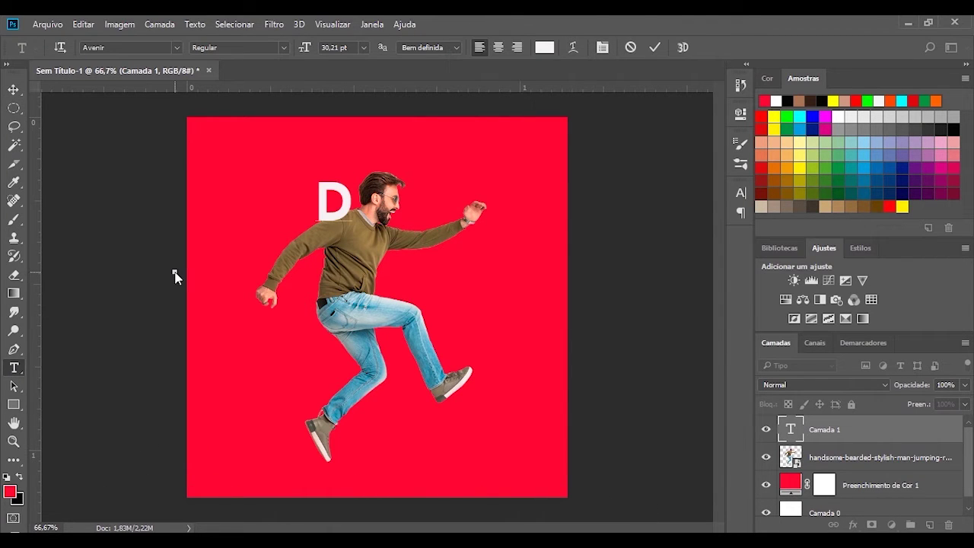
{"action": "type", "text": "ê um"}
{"action": "key", "text": "Return"}
{"action": "type", "text": "pass"}
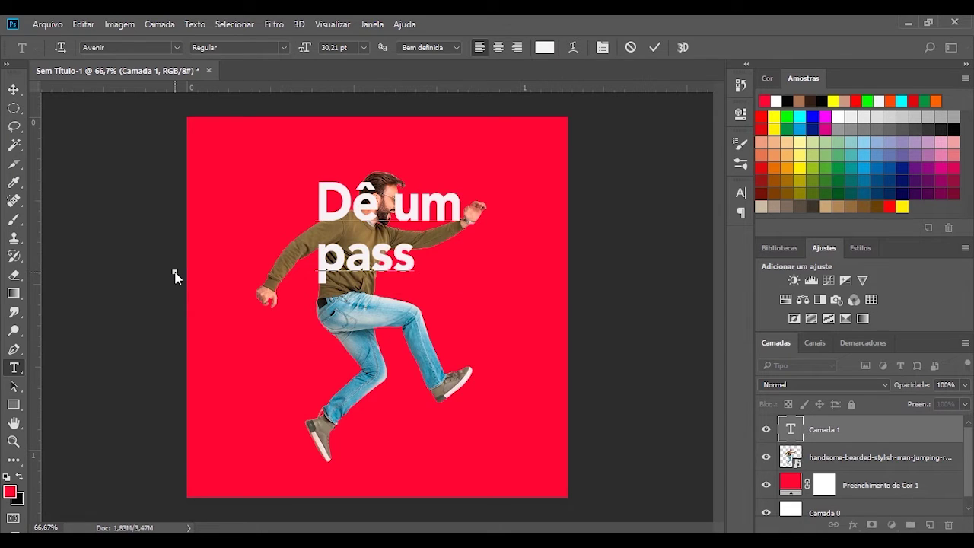
{"action": "type", "text": "o"}
{"action": "key", "text": "Return"}
{"action": "type", "text": "a"}
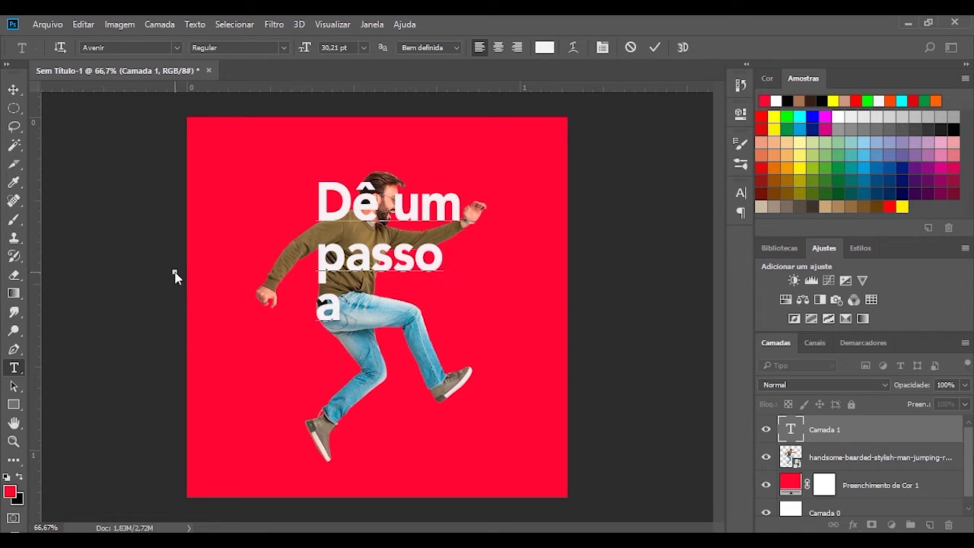
{"action": "type", "text": "diante!"}
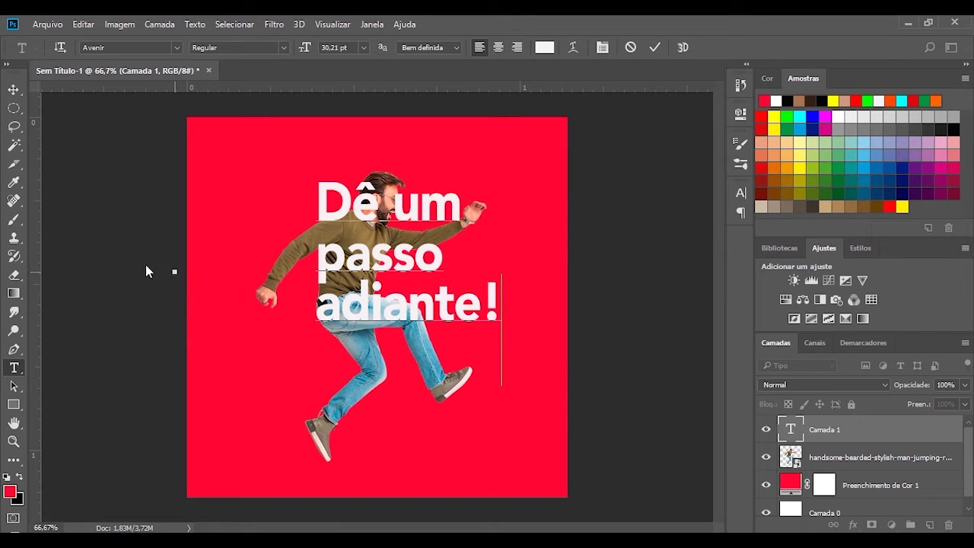
{"action": "left_click", "coordinate": [14, 90]}
{"action": "left_click_drag", "start_coordinate": [365, 202], "coordinate": [355, 245]}
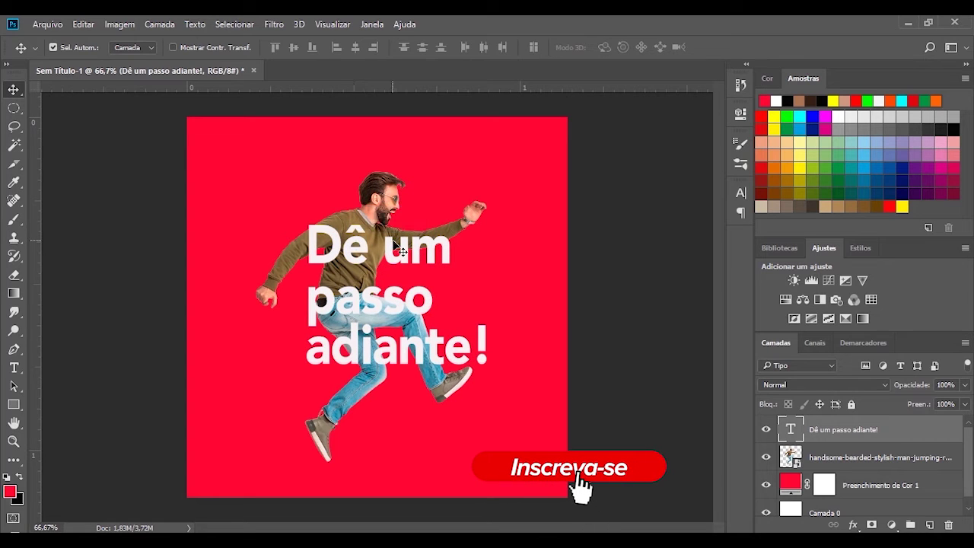
Step: Drag the headline slightly left and down so it crosses the man's body
{"action": "left_click_drag", "start_coordinate": [385, 248], "coordinate": [377, 244]}
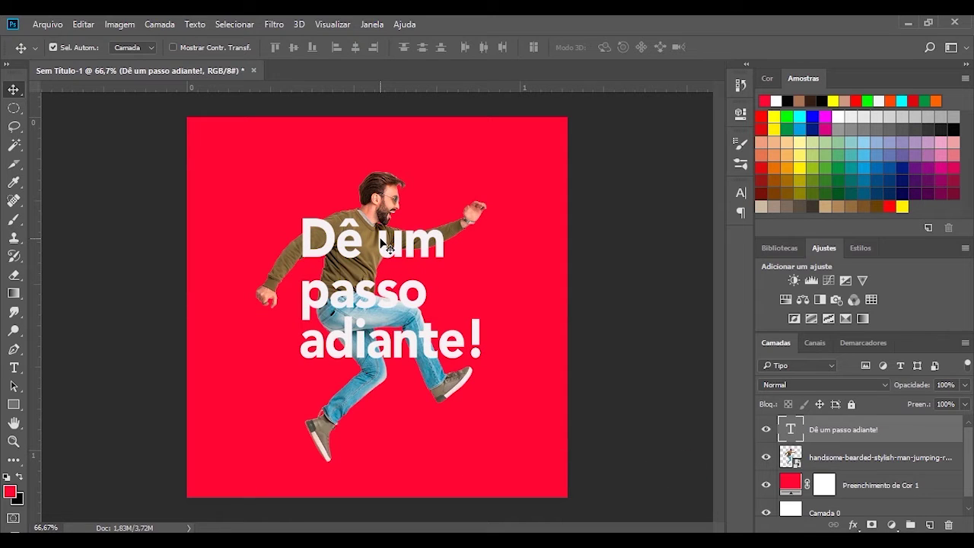
{"action": "left_click_drag", "start_coordinate": [388, 247], "coordinate": [371, 248]}
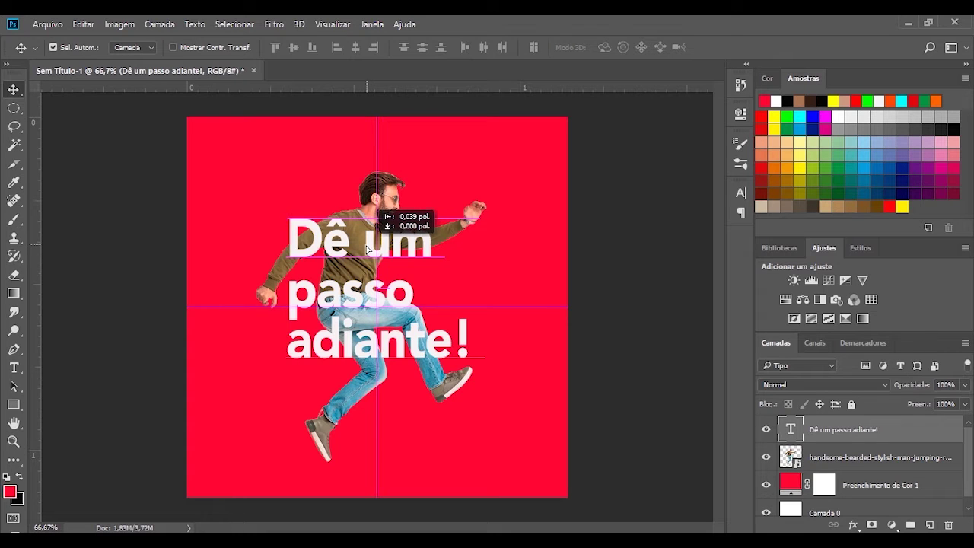
{"action": "left_click_drag", "start_coordinate": [372, 247], "coordinate": [373, 253]}
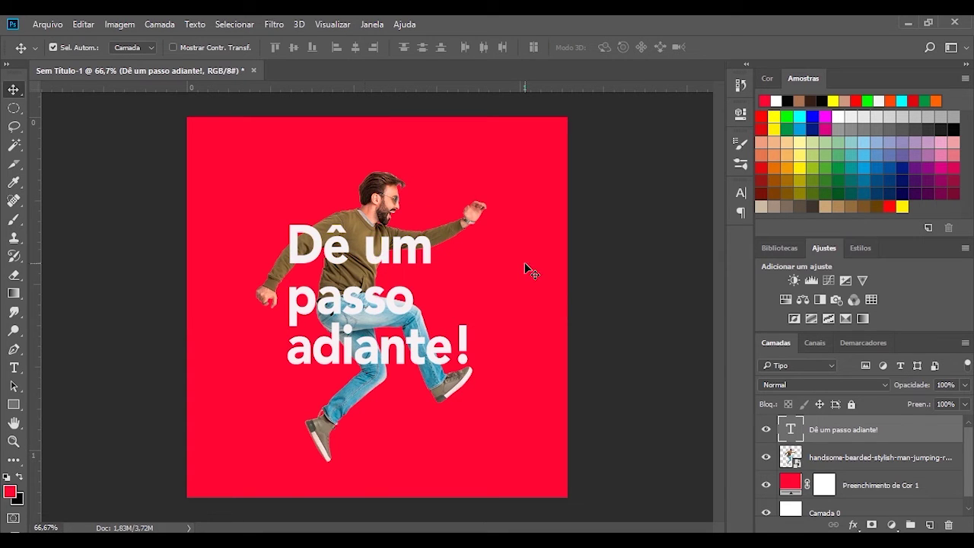
{"action": "left_click", "coordinate": [739, 193]}
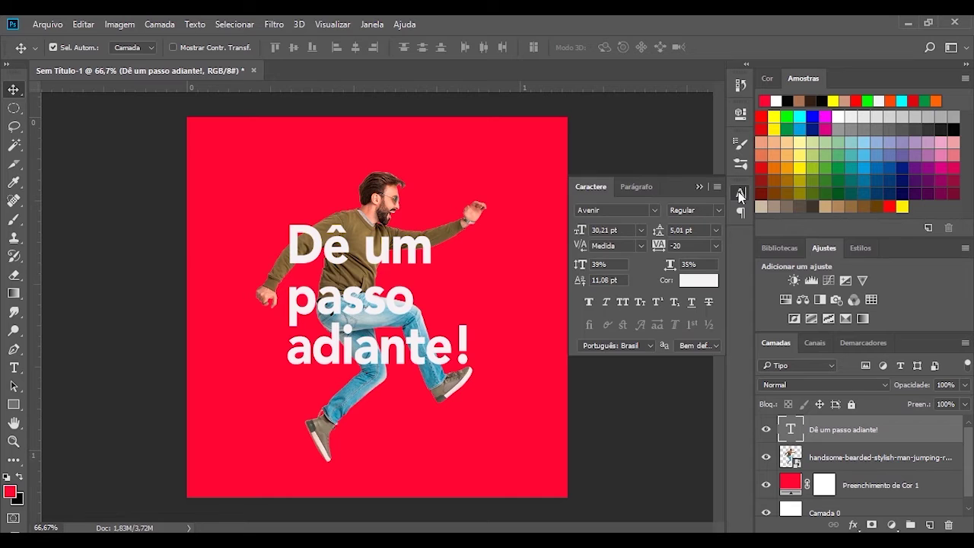
Step: Set the headline's first-line indent to -0,95 pt and space before to 2,45 pt, then raise it slightly
{"action": "left_click", "coordinate": [636, 187]}
{"action": "left_click_drag", "start_coordinate": [664, 270], "coordinate": [681, 271]}
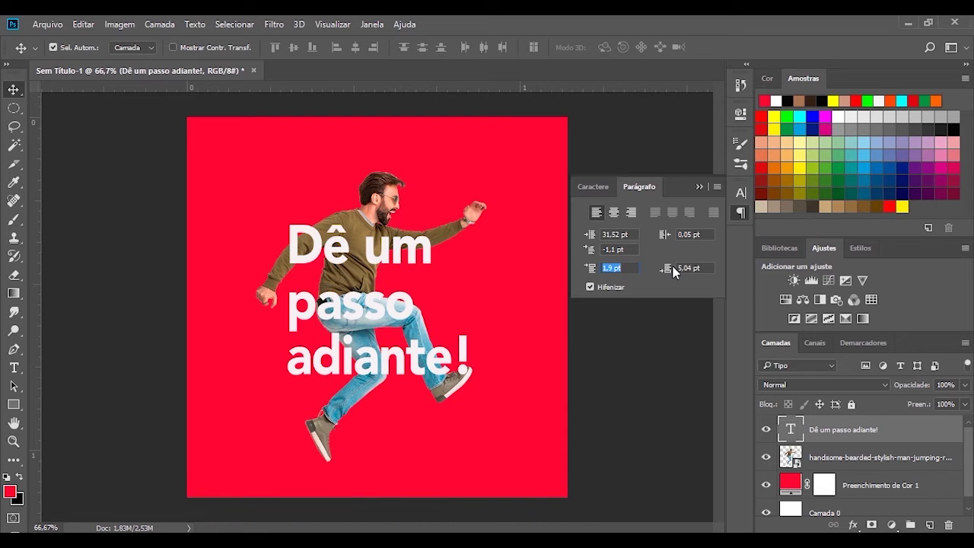
{"action": "left_click_drag", "start_coordinate": [673, 272], "coordinate": [658, 268]}
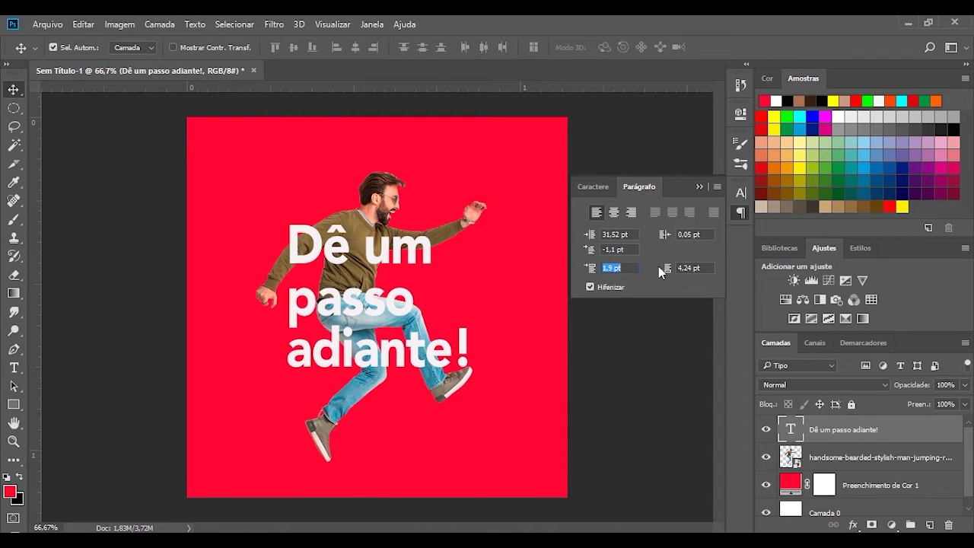
{"action": "left_click_drag", "start_coordinate": [590, 253], "coordinate": [598, 268]}
{"action": "left_click", "coordinate": [593, 268]}
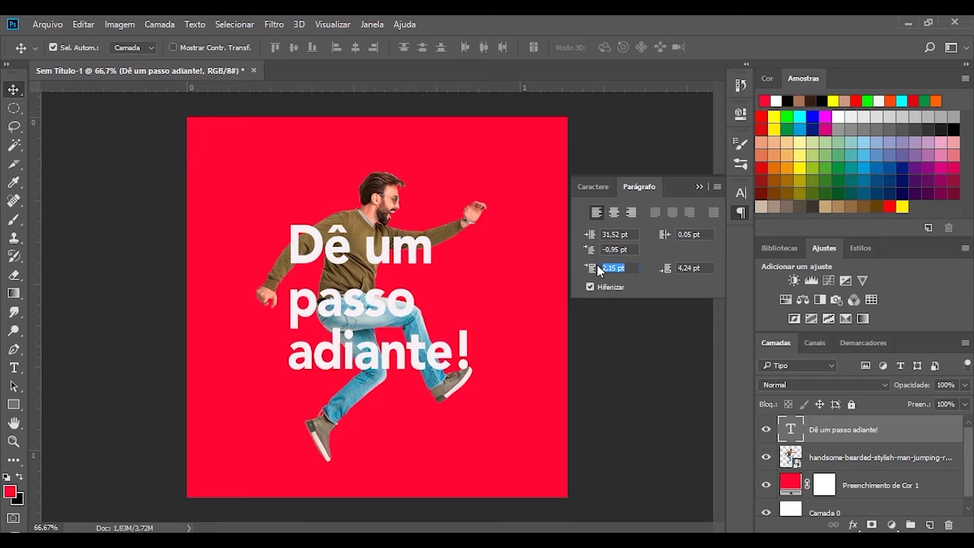
{"action": "left_click_drag", "start_coordinate": [597, 266], "coordinate": [594, 269]}
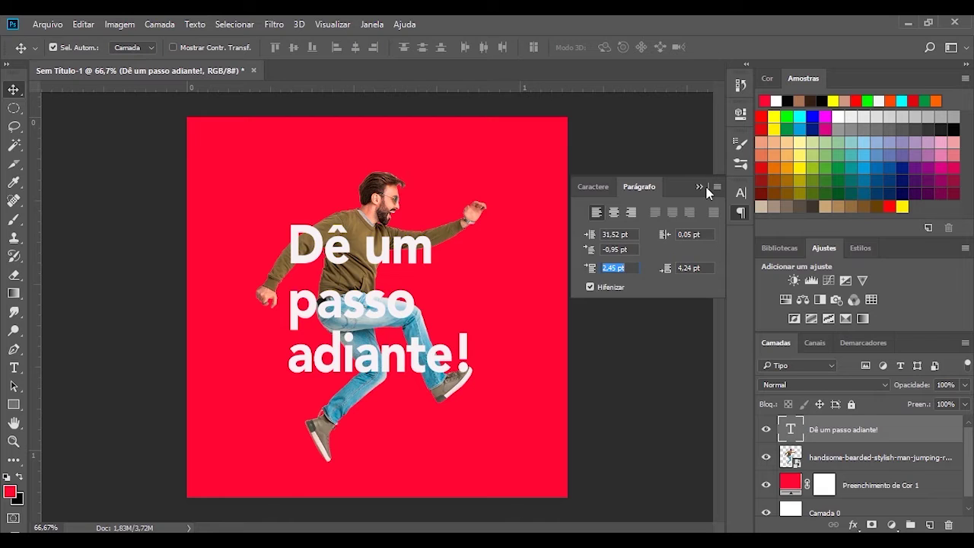
{"action": "left_click", "coordinate": [699, 187]}
{"action": "left_click_drag", "start_coordinate": [411, 240], "coordinate": [411, 230]}
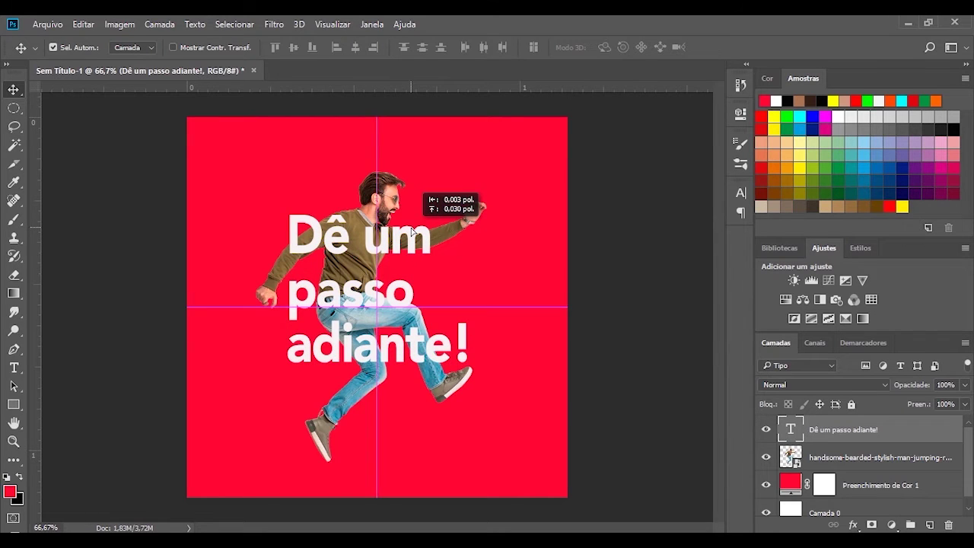
{"action": "double_click", "coordinate": [788, 431]}
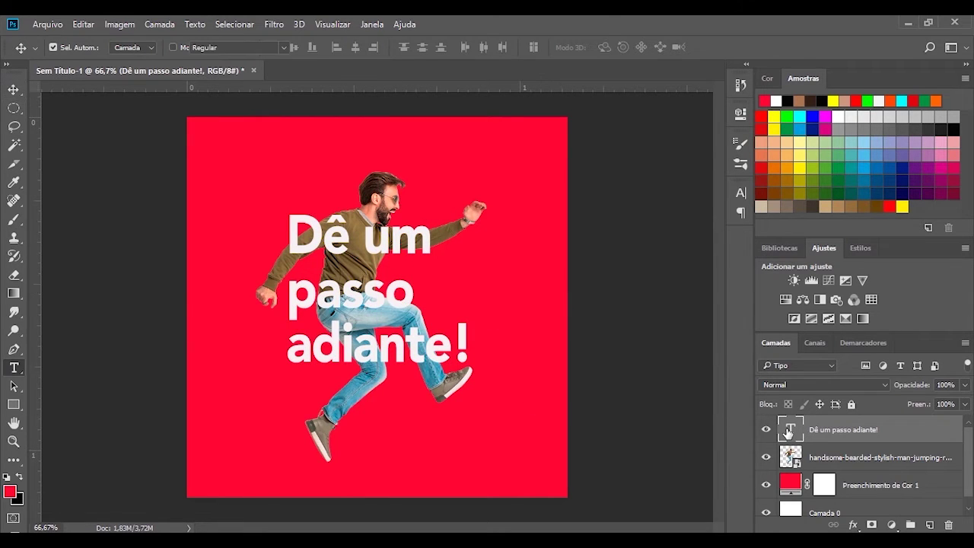
Step: Lower the space after the lines 'Dê um passo' to 1,24 pt and commit the text edit
{"action": "left_click_drag", "start_coordinate": [289, 225], "coordinate": [433, 304]}
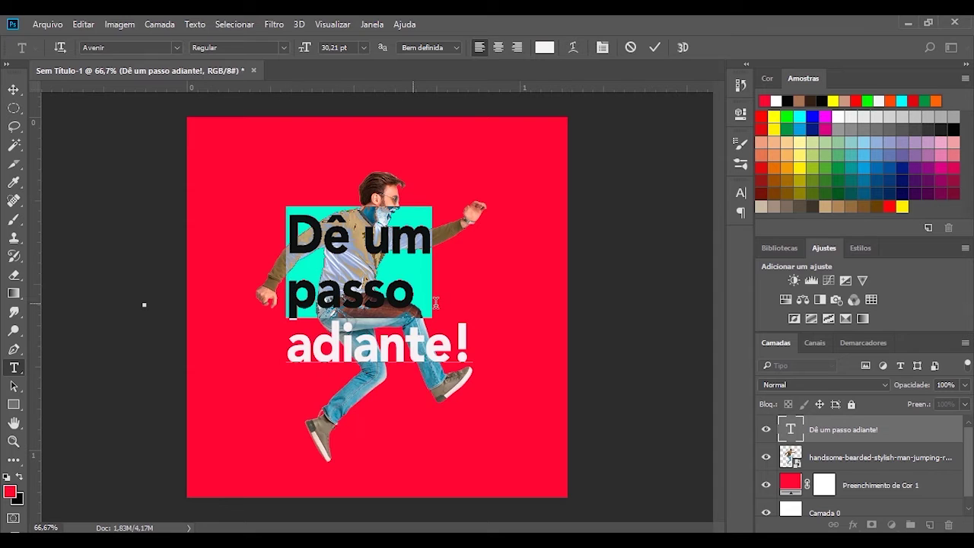
{"action": "left_click", "coordinate": [737, 192]}
{"action": "left_click", "coordinate": [639, 187]}
{"action": "left_click_drag", "start_coordinate": [661, 271], "coordinate": [626, 272]}
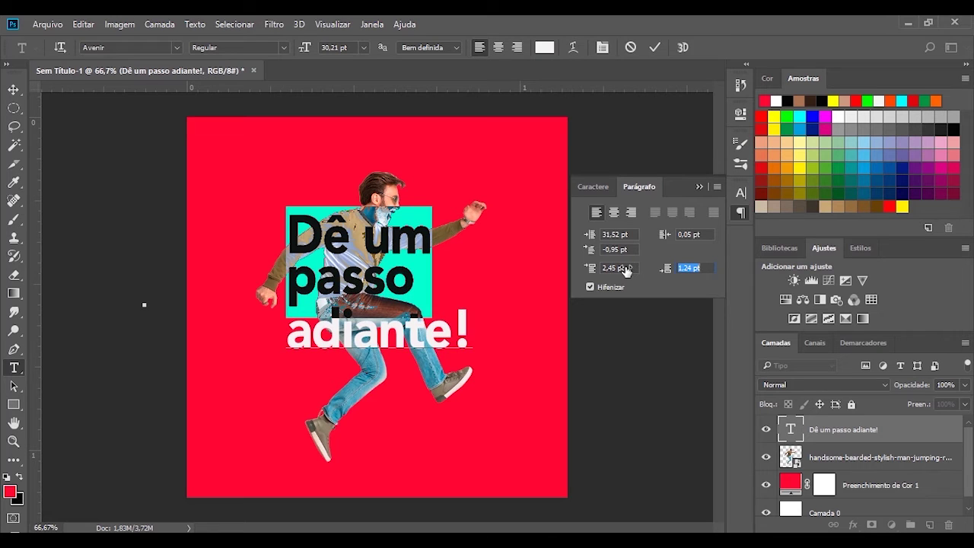
{"action": "left_click", "coordinate": [625, 272]}
{"action": "left_click", "coordinate": [700, 186]}
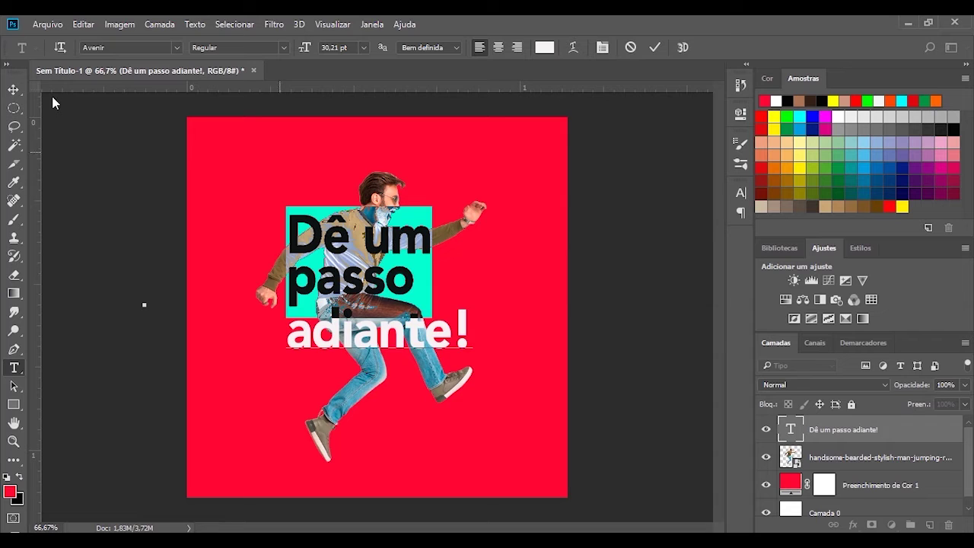
{"action": "left_click", "coordinate": [14, 89]}
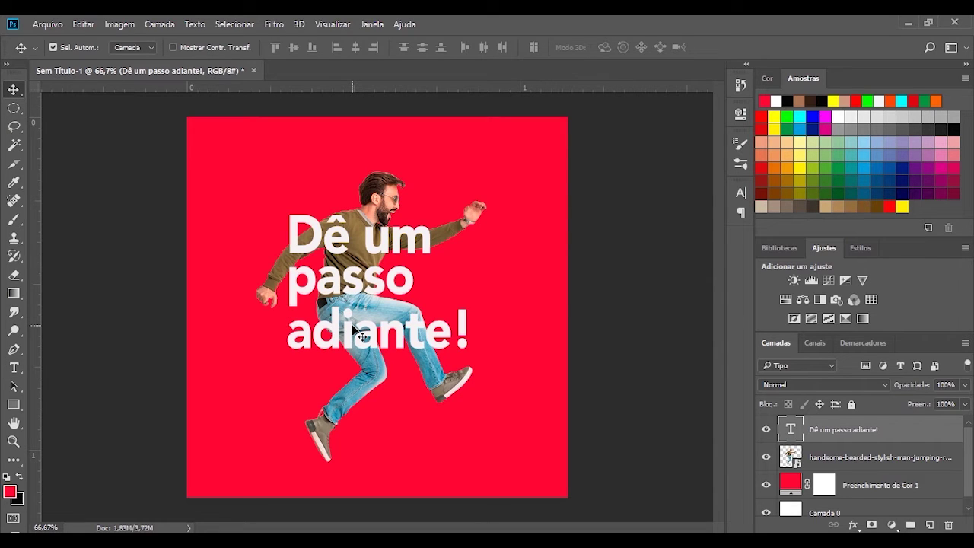
Step: Move the headline slightly down, then slightly left over the jumping man
{"action": "left_click_drag", "start_coordinate": [376, 248], "coordinate": [380, 263]}
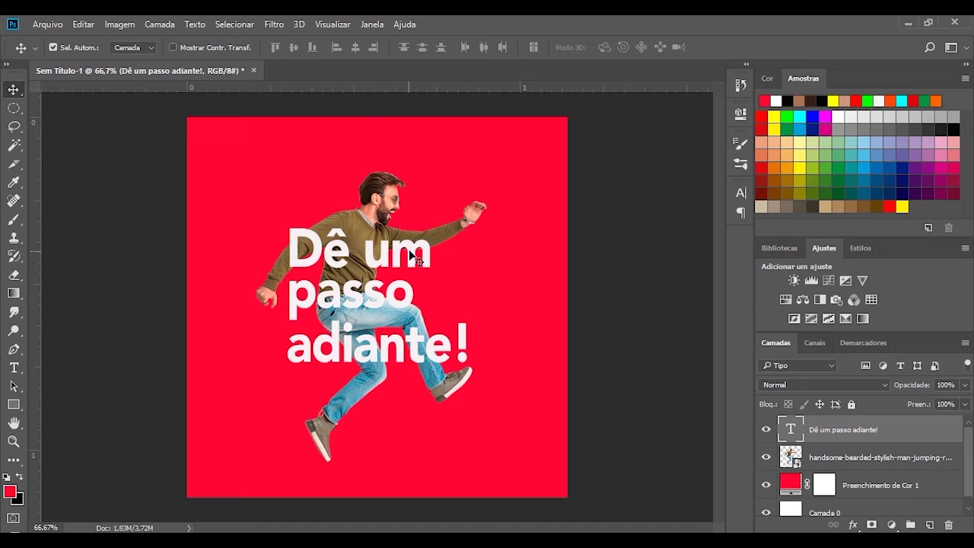
{"action": "left_click_drag", "start_coordinate": [410, 256], "coordinate": [404, 256]}
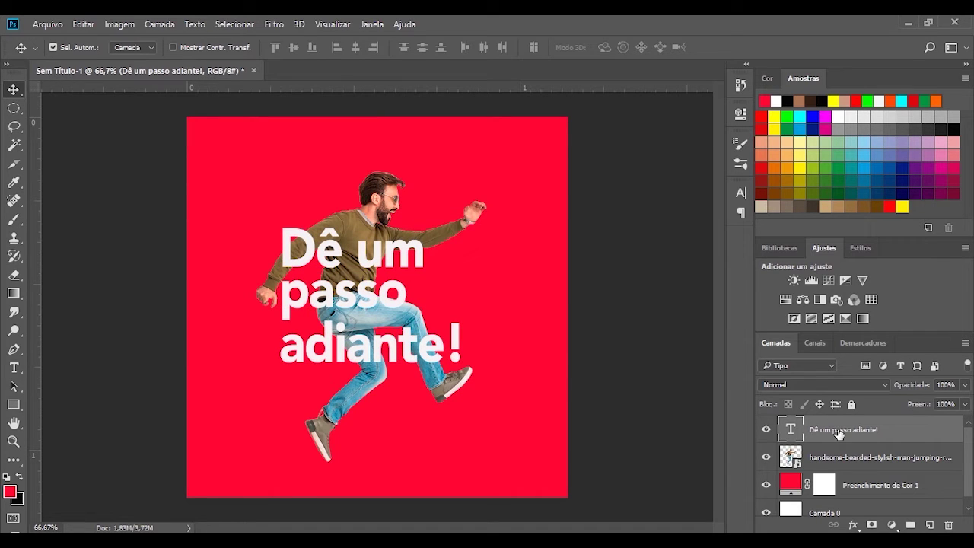
Step: Duplicate the headline and give the copy 0% fill opacity with a 1 px stroke
{"action": "key", "text": "ctrl+j"}
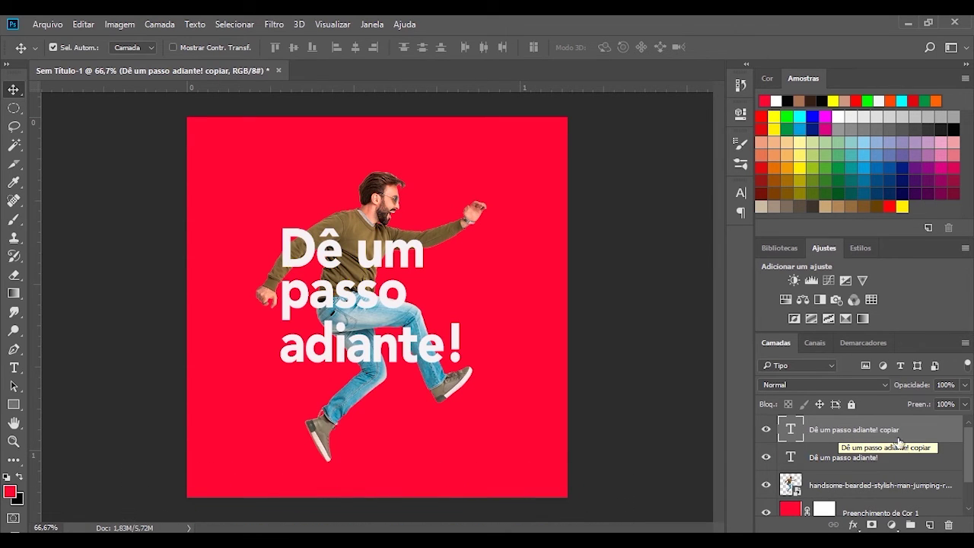
{"action": "double_click", "coordinate": [924, 434]}
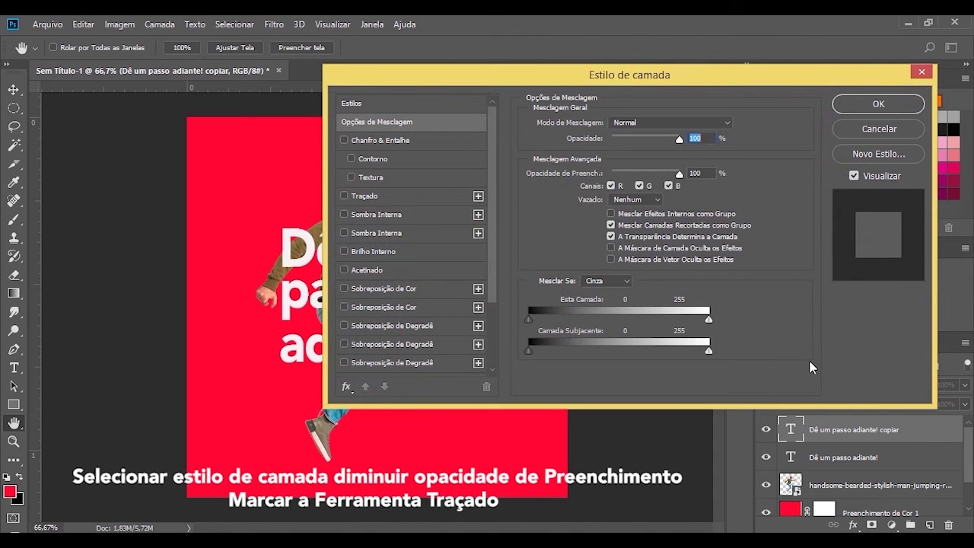
{"action": "left_click_drag", "start_coordinate": [679, 174], "coordinate": [601, 177]}
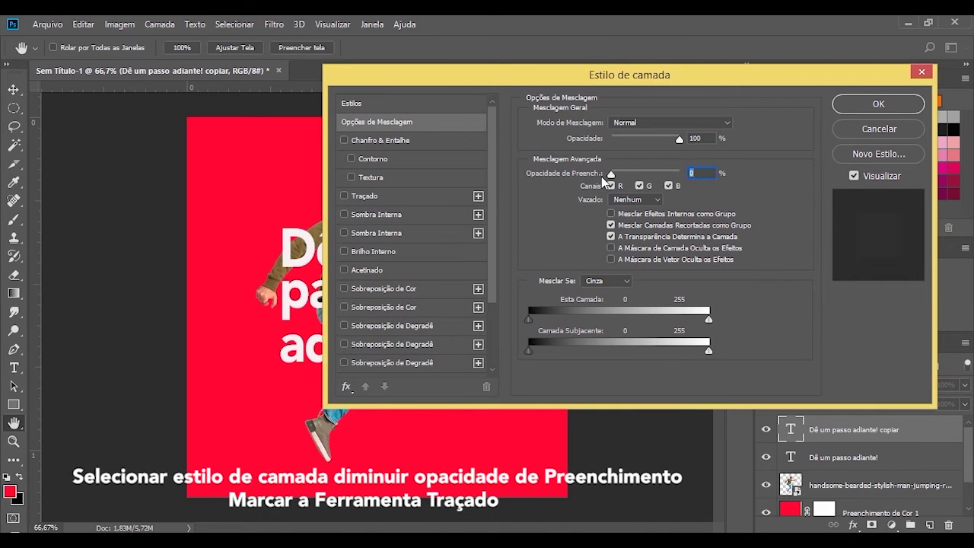
{"action": "left_click", "coordinate": [375, 196]}
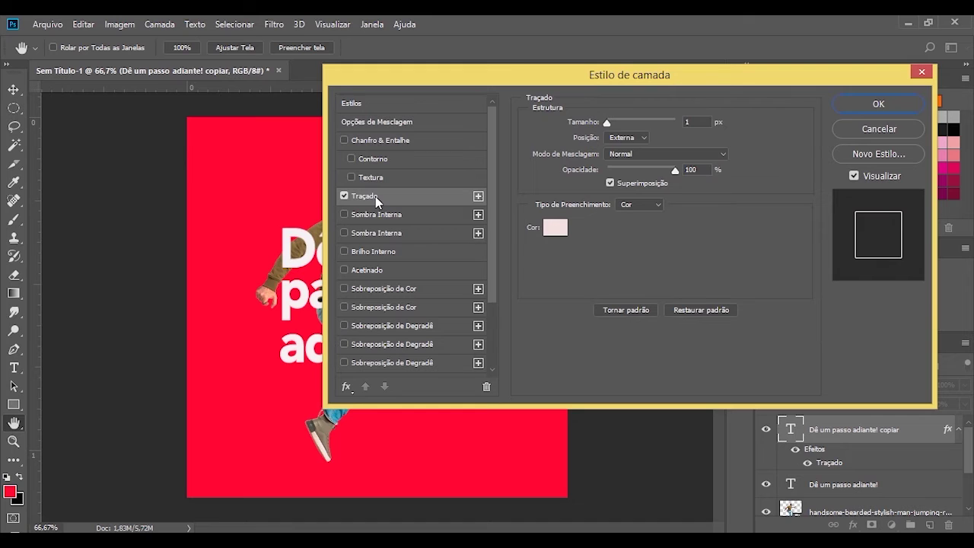
{"action": "left_click", "coordinate": [858, 105]}
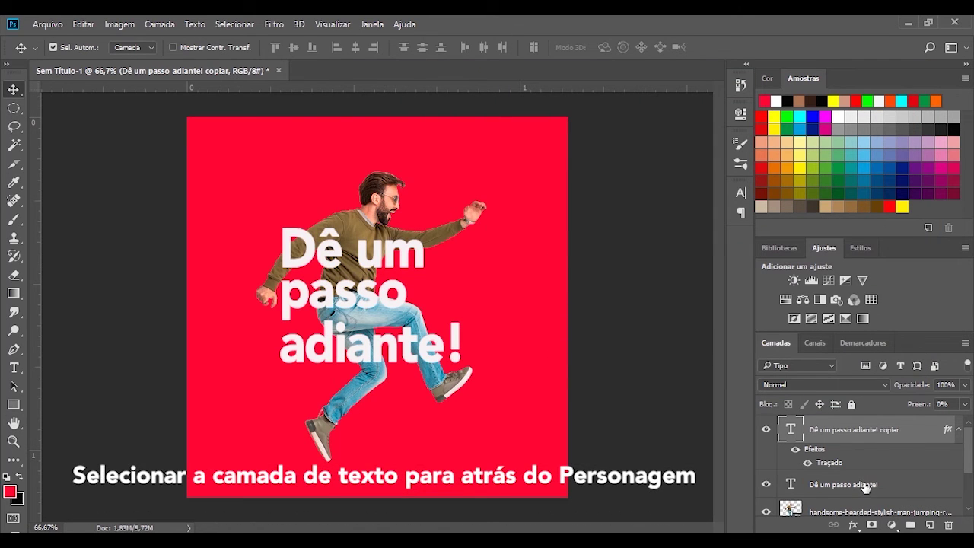
Step: Move the solid headline layer below the man photo and link it with its outlined copy
{"action": "scroll", "coordinate": [865, 525], "scroll_direction": "down", "scroll_amount": 1}
{"action": "scroll", "coordinate": [865, 524], "scroll_direction": "down", "scroll_amount": 2}
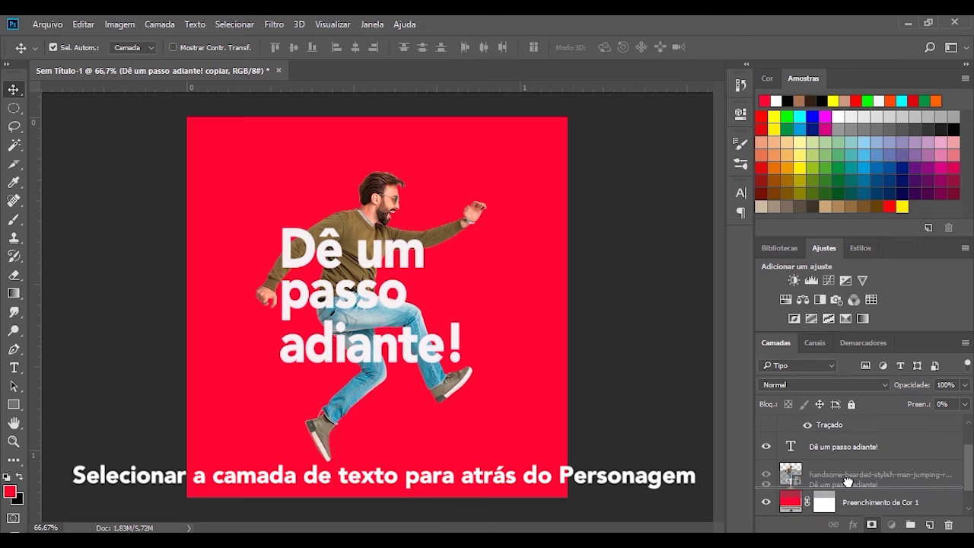
{"action": "left_click_drag", "start_coordinate": [844, 445], "coordinate": [850, 487]}
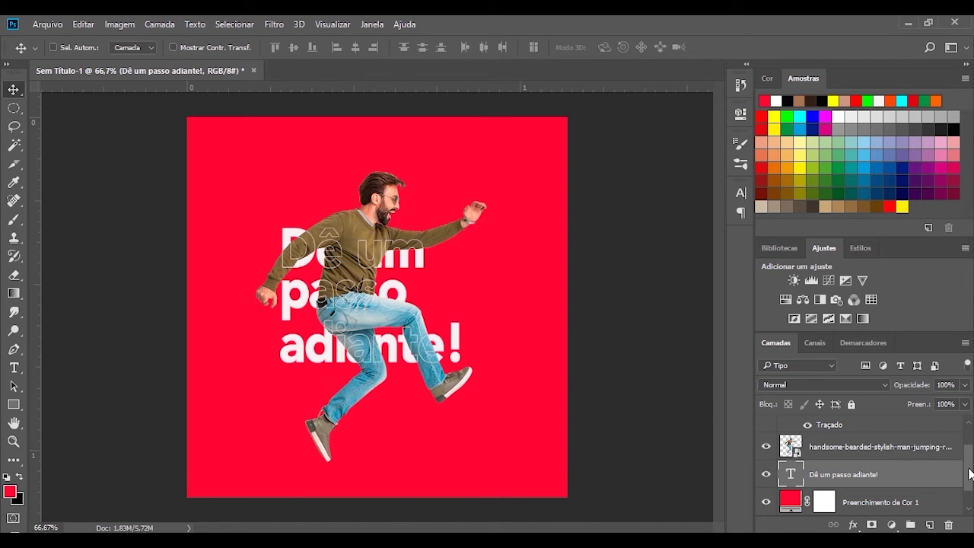
{"action": "left_click_drag", "start_coordinate": [970, 473], "coordinate": [970, 448]}
{"action": "left_click", "coordinate": [871, 432], "text": "ctrl"}
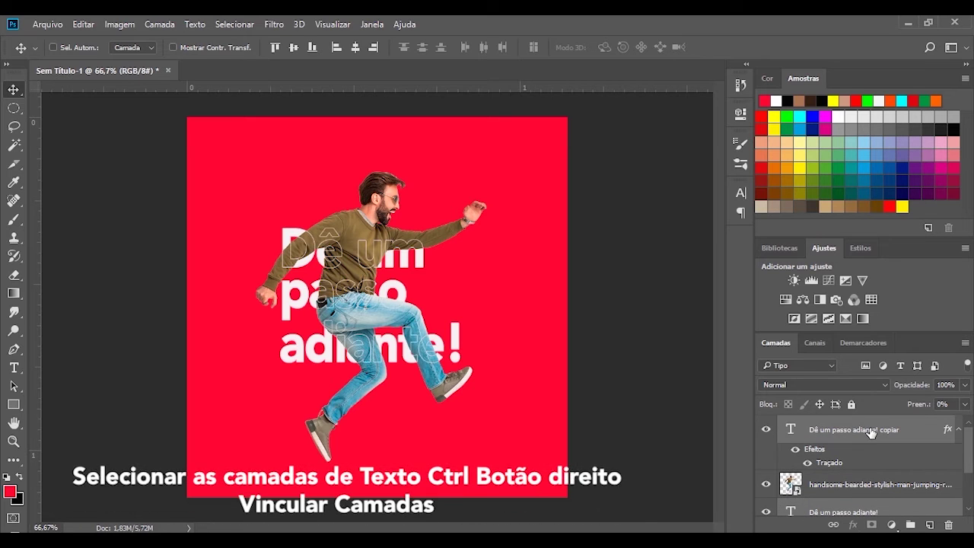
{"action": "right_click", "coordinate": [870, 427]}
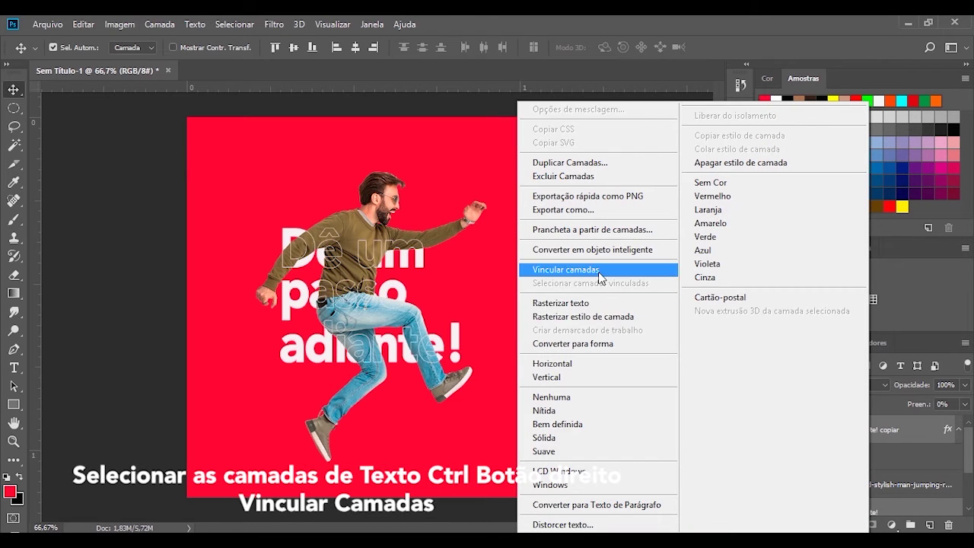
{"action": "left_click", "coordinate": [599, 271]}
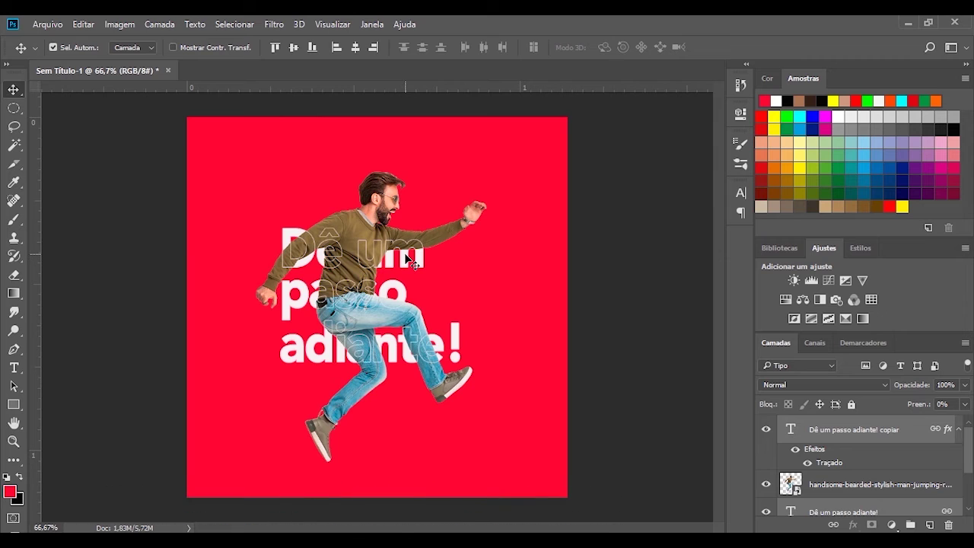
Step: Stretch the linked headline pair to about 114% wide and 117% tall
{"action": "key", "text": "ctrl+t"}
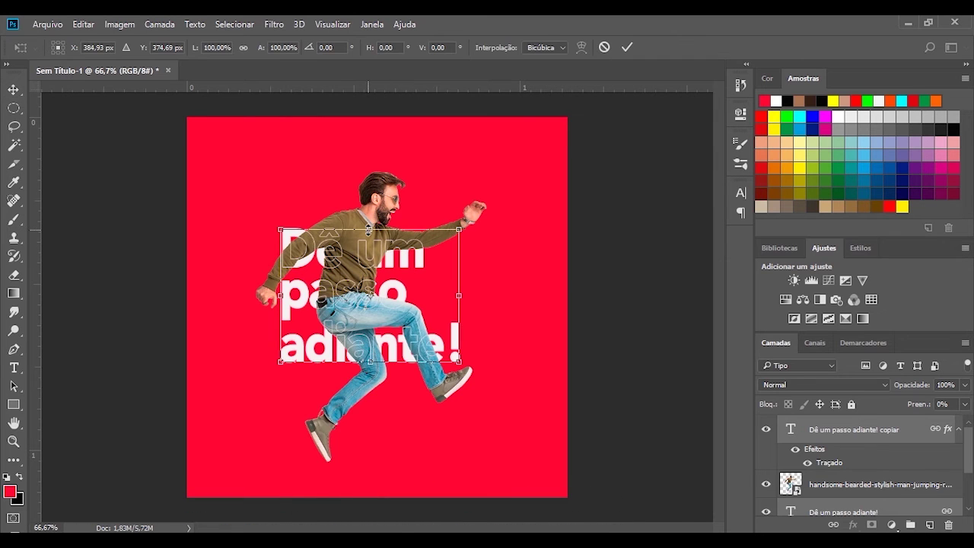
{"action": "left_click_drag", "start_coordinate": [369, 226], "coordinate": [369, 218]}
{"action": "left_click_drag", "start_coordinate": [284, 289], "coordinate": [270, 290]}
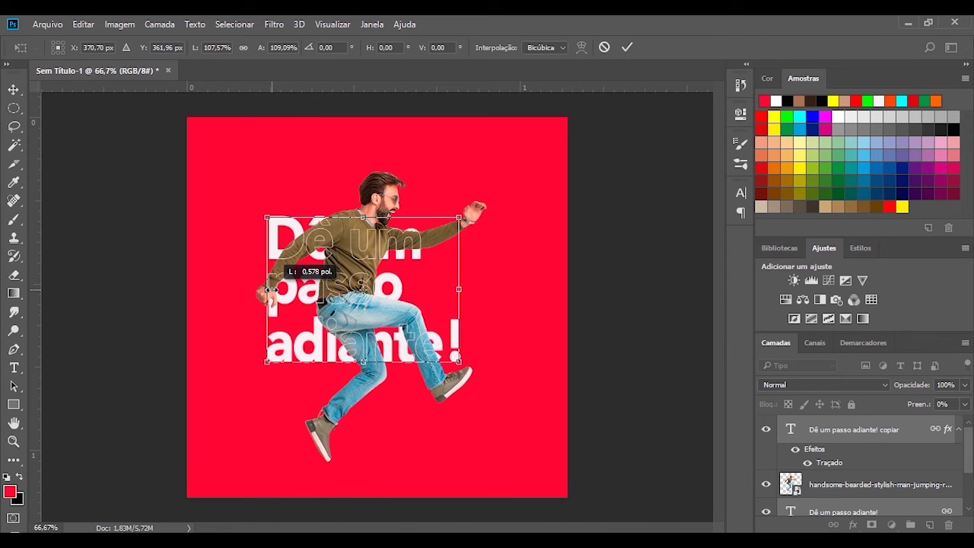
{"action": "left_click_drag", "start_coordinate": [458, 289], "coordinate": [462, 291]}
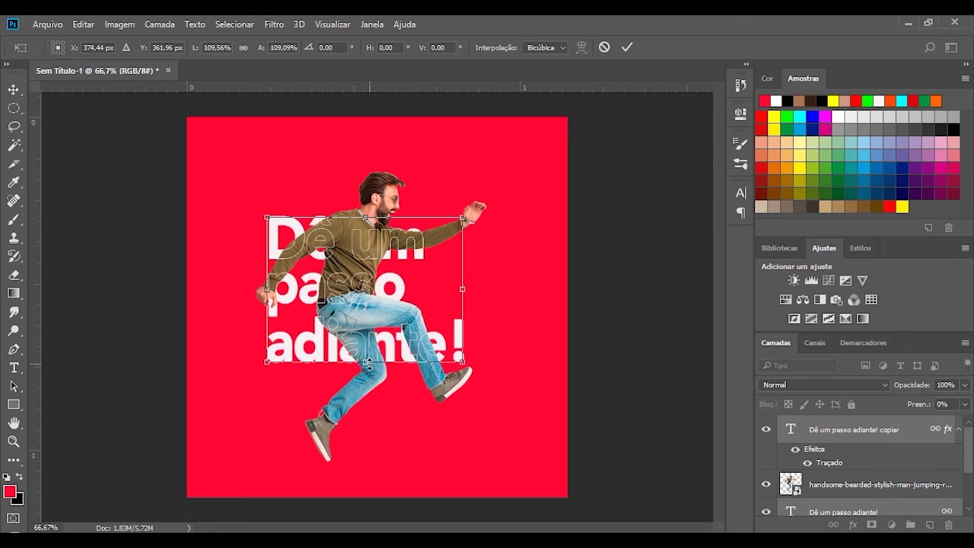
{"action": "left_click_drag", "start_coordinate": [366, 361], "coordinate": [373, 364]}
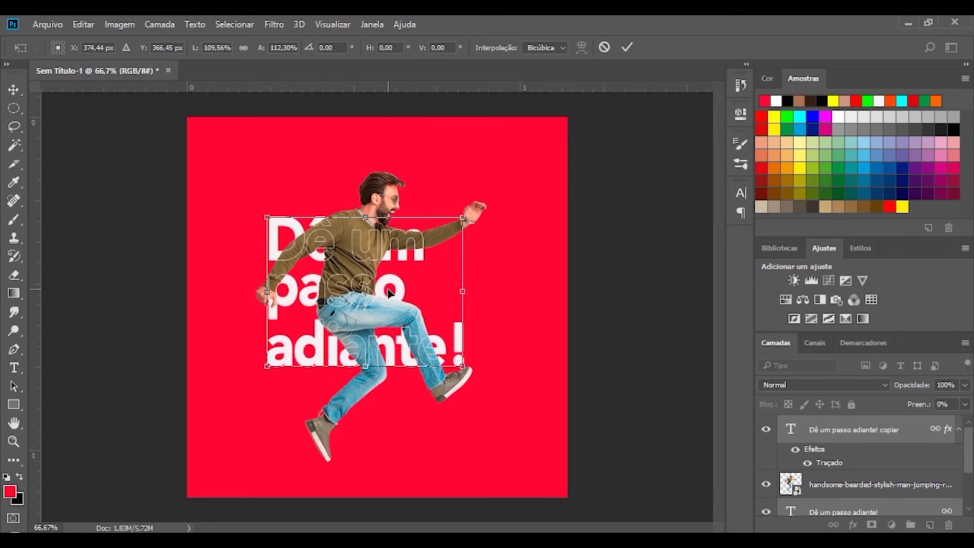
{"action": "left_click_drag", "start_coordinate": [267, 290], "coordinate": [260, 292]}
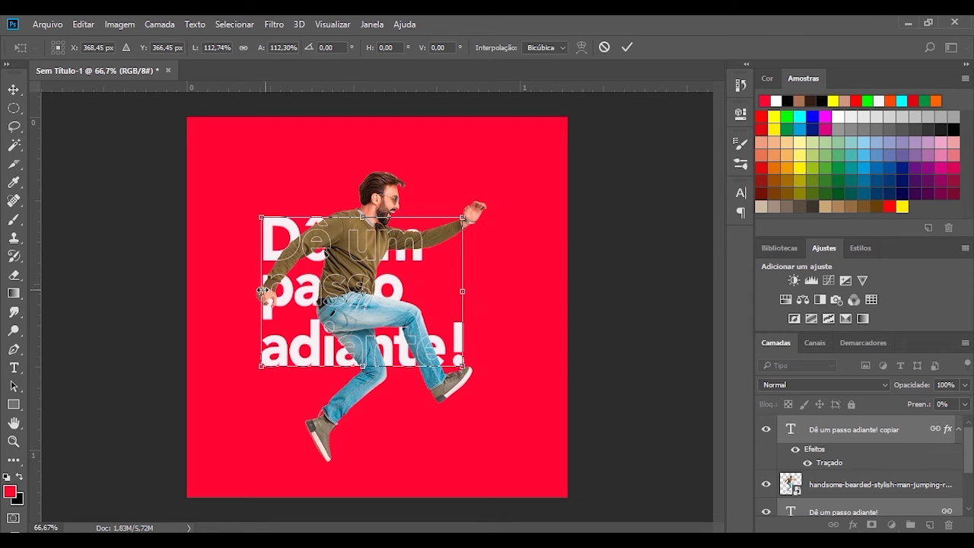
{"action": "left_click_drag", "start_coordinate": [262, 290], "coordinate": [259, 291]}
{"action": "left_click_drag", "start_coordinate": [364, 366], "coordinate": [364, 373]}
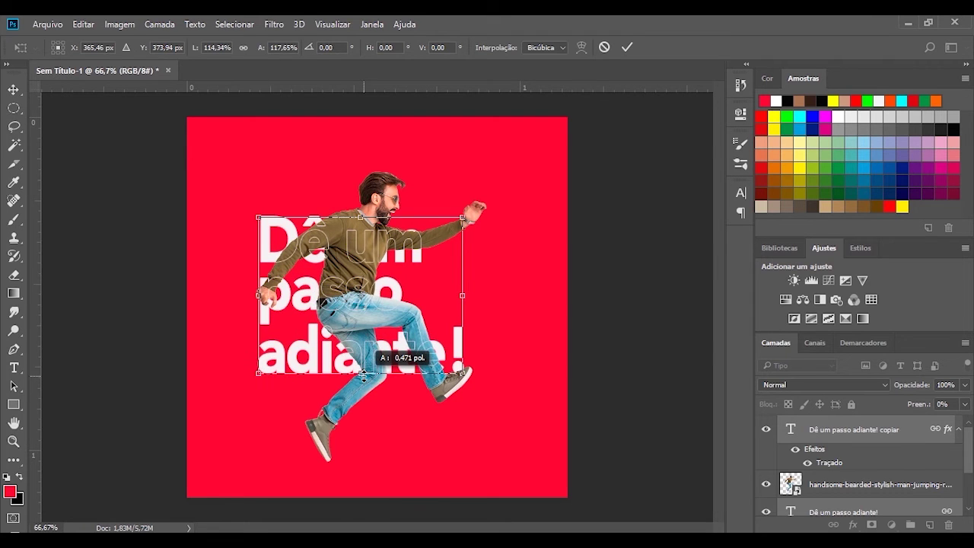
{"action": "left_click_drag", "start_coordinate": [362, 217], "coordinate": [362, 218]}
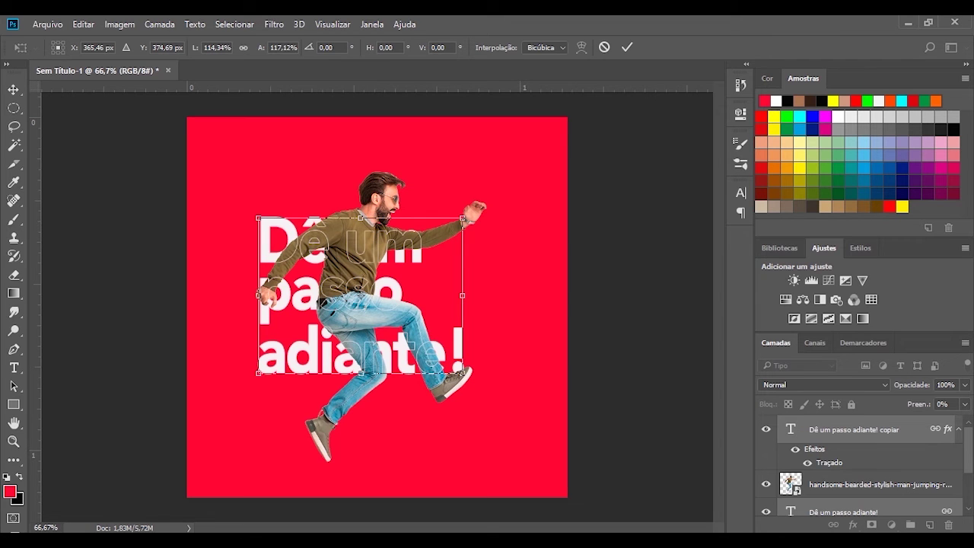
Step: Apply the headline transformation and nudge the headline slightly right
{"action": "left_click", "coordinate": [13, 89]}
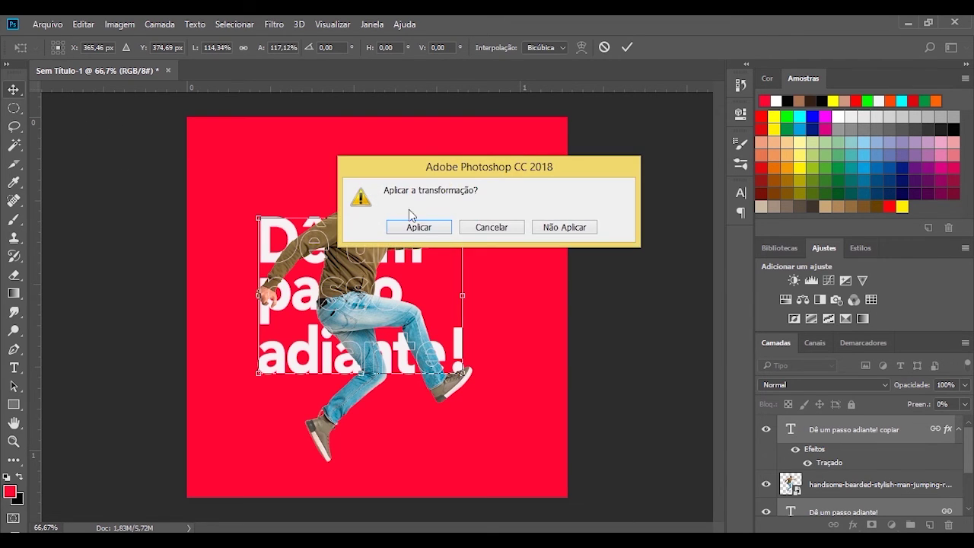
{"action": "left_click", "coordinate": [418, 227]}
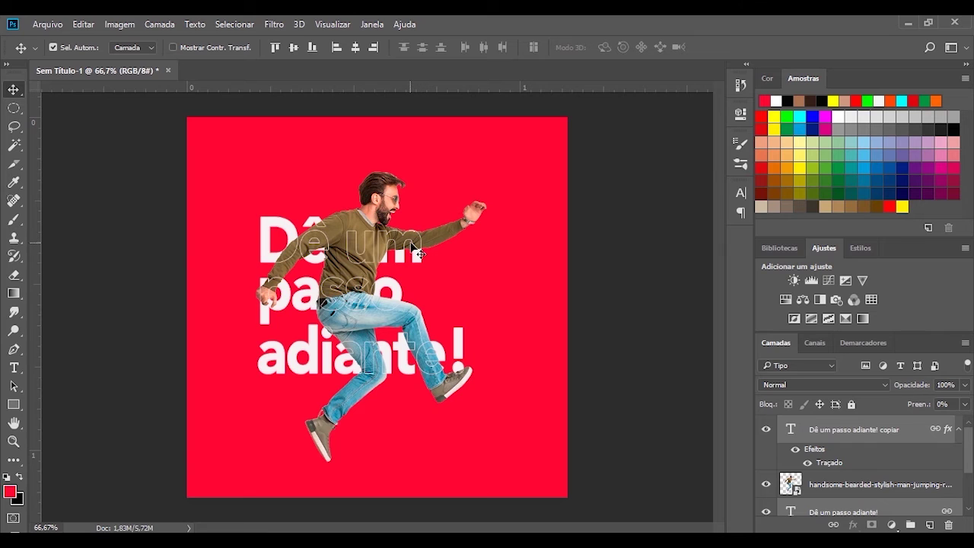
{"action": "left_click_drag", "start_coordinate": [418, 254], "coordinate": [413, 234]}
Step: Add a new layer and set the Type tool to Futura PT Medium at 8,21 pt
{"action": "left_click", "coordinate": [929, 524]}
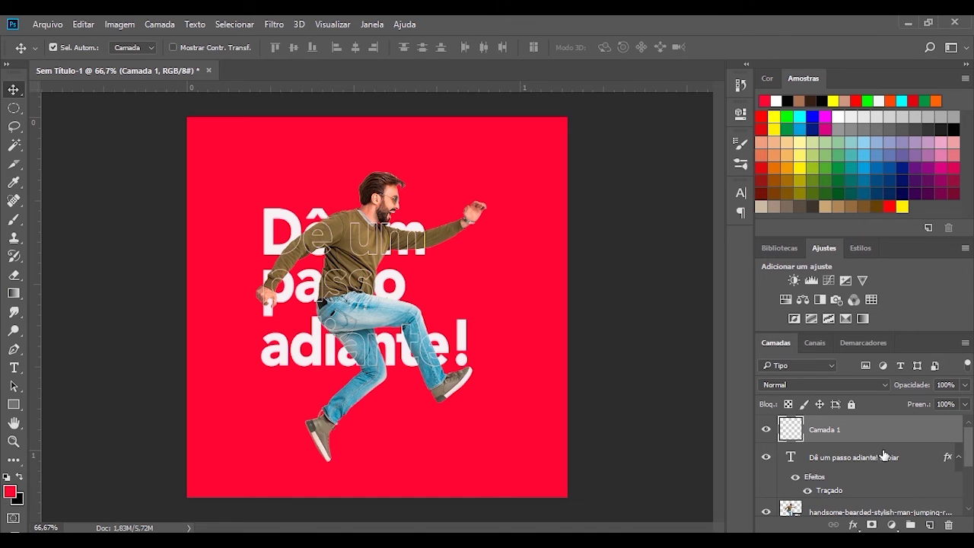
{"action": "left_click", "coordinate": [14, 367]}
{"action": "left_click", "coordinate": [177, 47]}
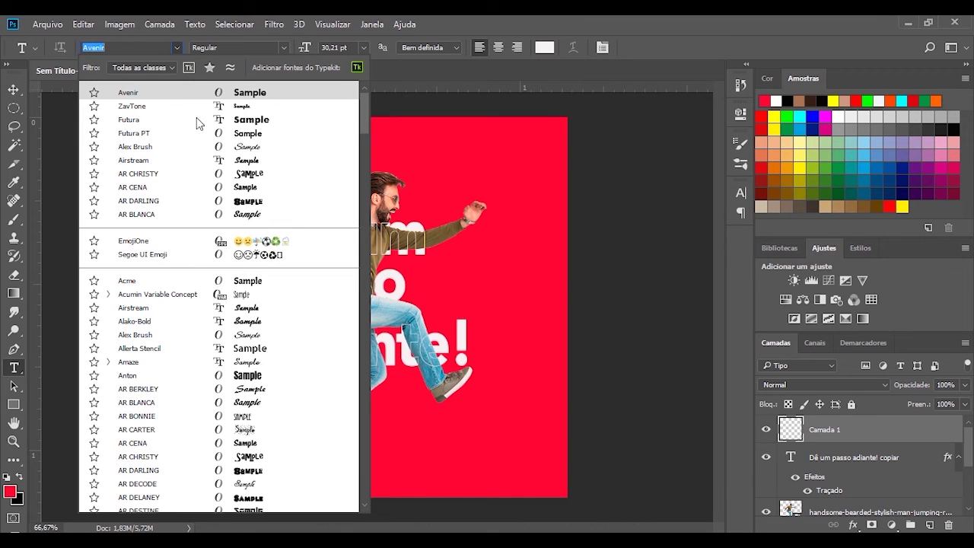
{"action": "left_click", "coordinate": [207, 133]}
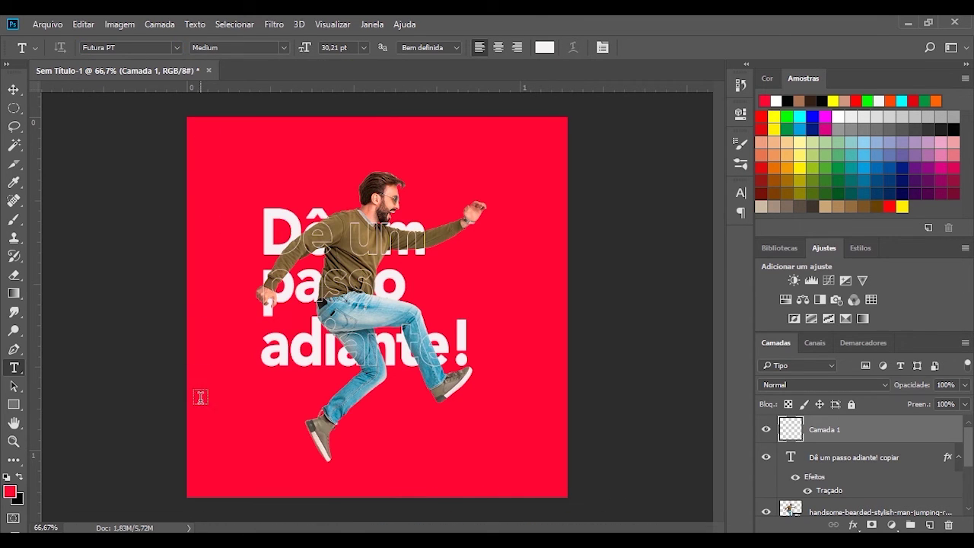
{"action": "left_click_drag", "start_coordinate": [301, 50], "coordinate": [281, 50]}
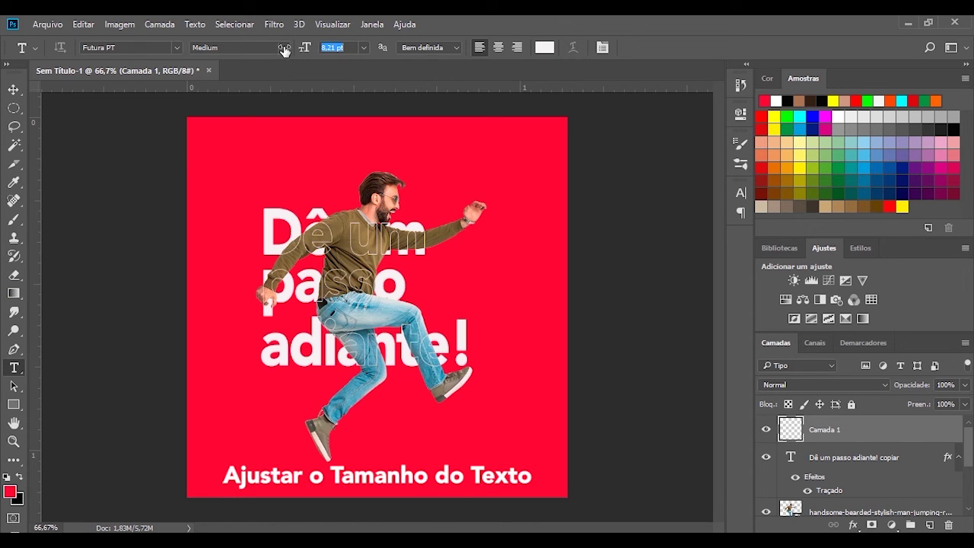
{"action": "left_click", "coordinate": [175, 459]}
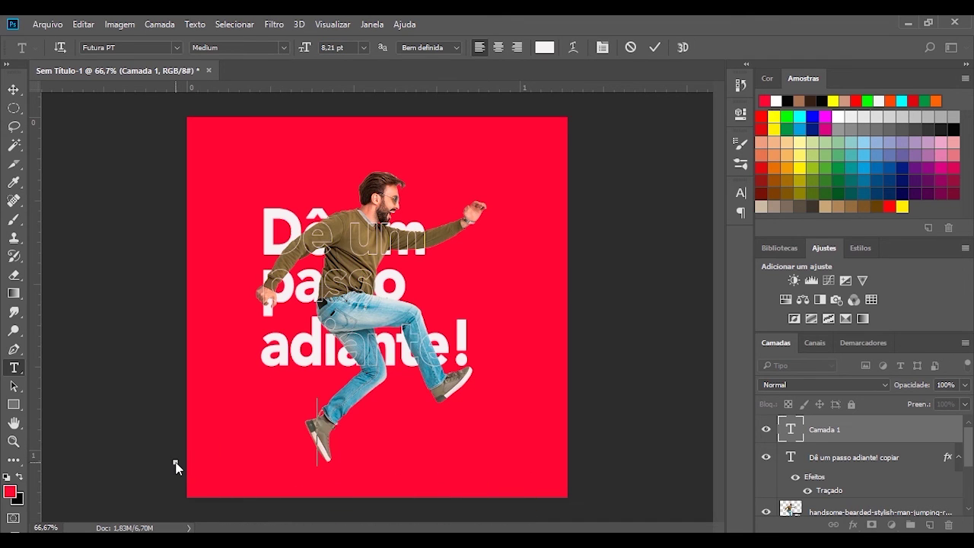
{"action": "type", "text": "ww"}
{"action": "type", "text": ".esc"}
{"action": "type", "text": "oladegradu"}
{"action": "type", "text": "ação"}
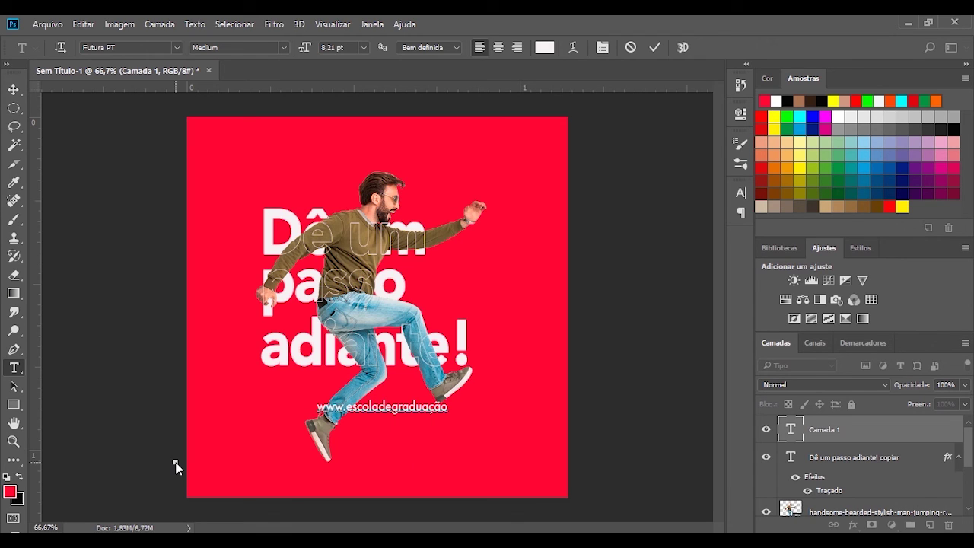
{"action": "type", "text": ".com.br"}
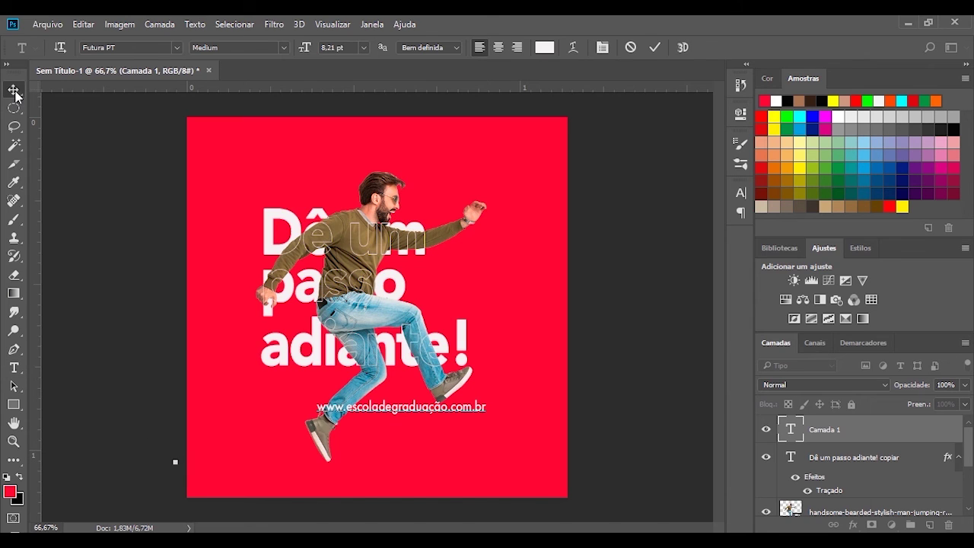
{"action": "left_click", "coordinate": [13, 89]}
Step: Shift the website address right and down to sit lower beneath the man's feet
{"action": "left_click_drag", "start_coordinate": [419, 419], "coordinate": [458, 429]}
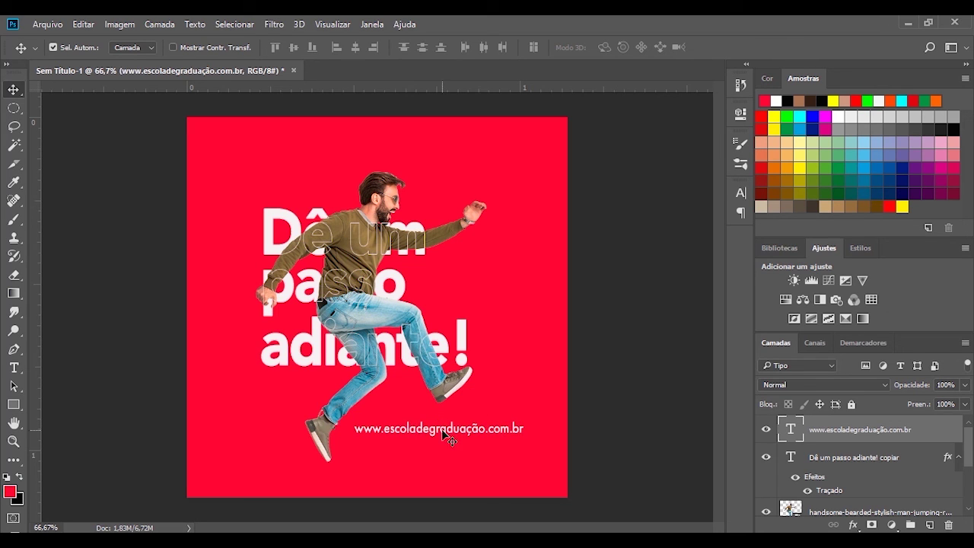
{"action": "left_click_drag", "start_coordinate": [441, 431], "coordinate": [442, 435]}
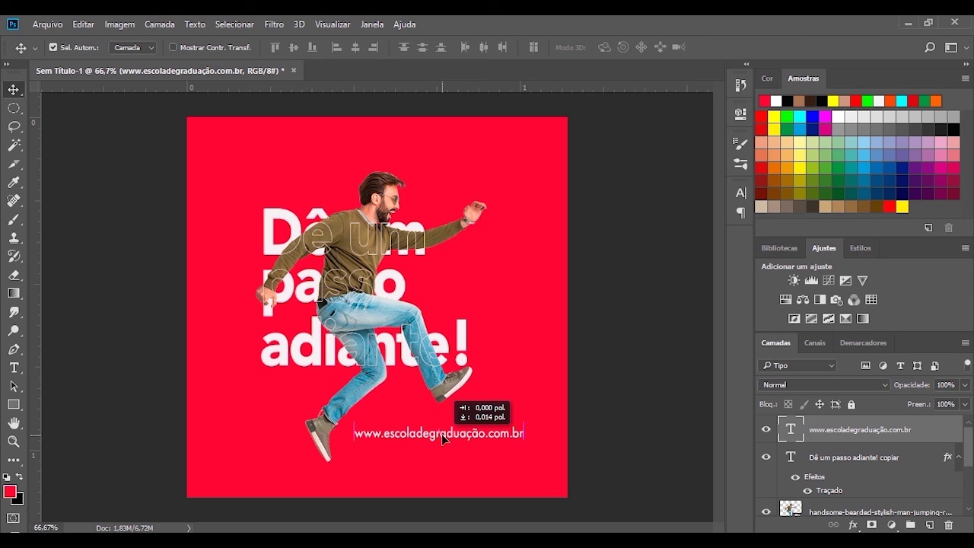
{"action": "left_click_drag", "start_coordinate": [442, 434], "coordinate": [441, 434]}
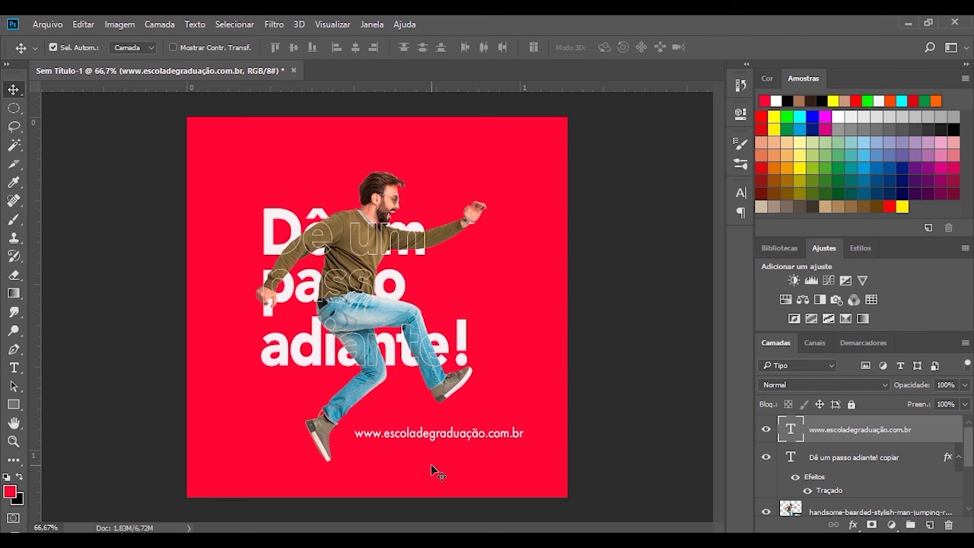
{"action": "key", "text": "ctrl+z"}
{"action": "left_click", "coordinate": [431, 464]}
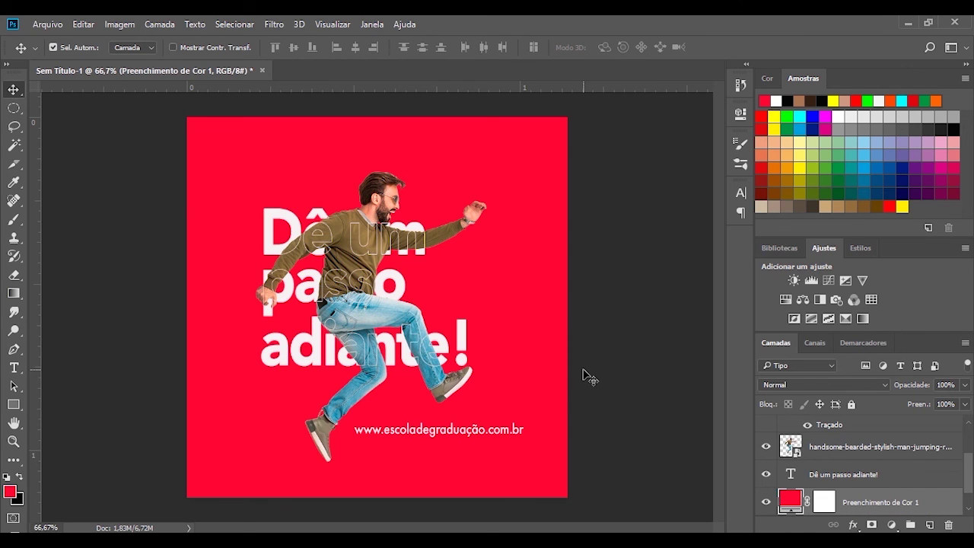